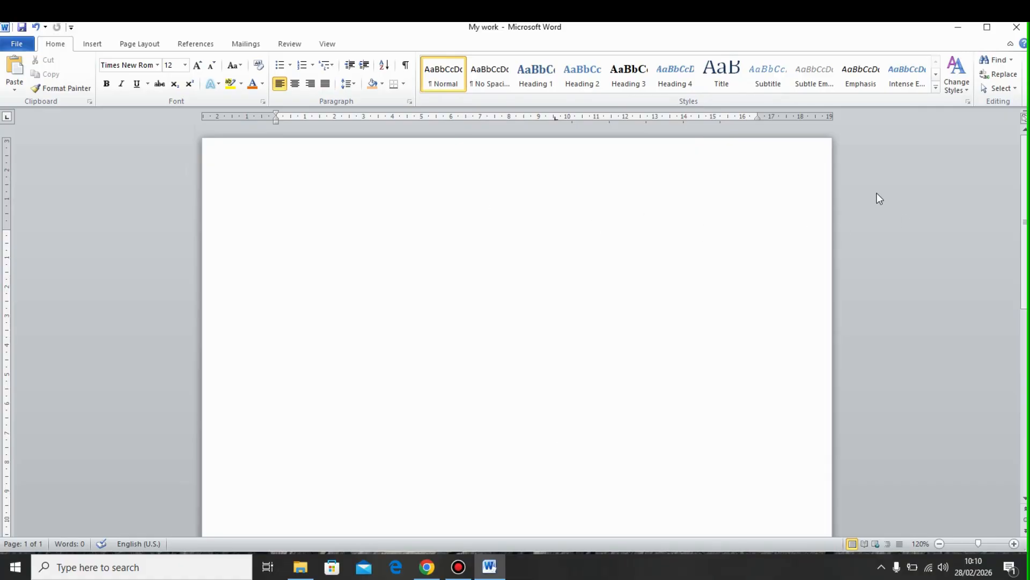
Give the page an art border using the black-and-white geometric pattern of triangles
left_click(137, 44)
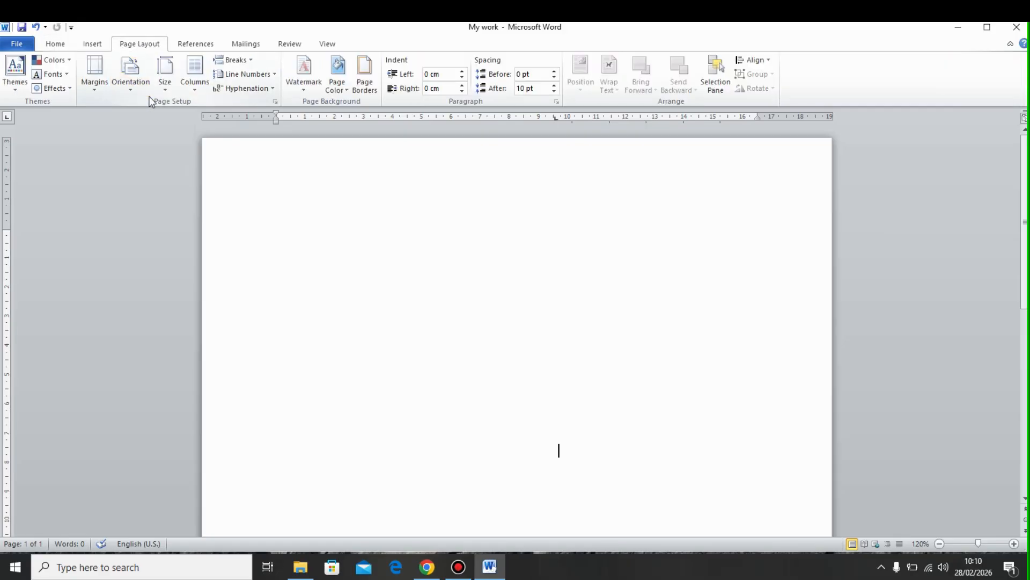
left_click(366, 91)
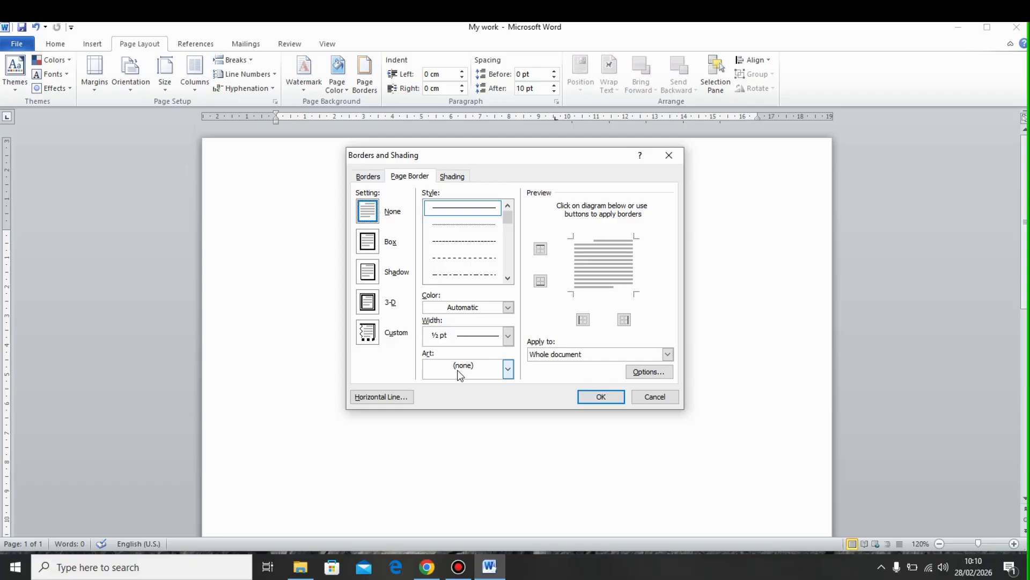
left_click(505, 372)
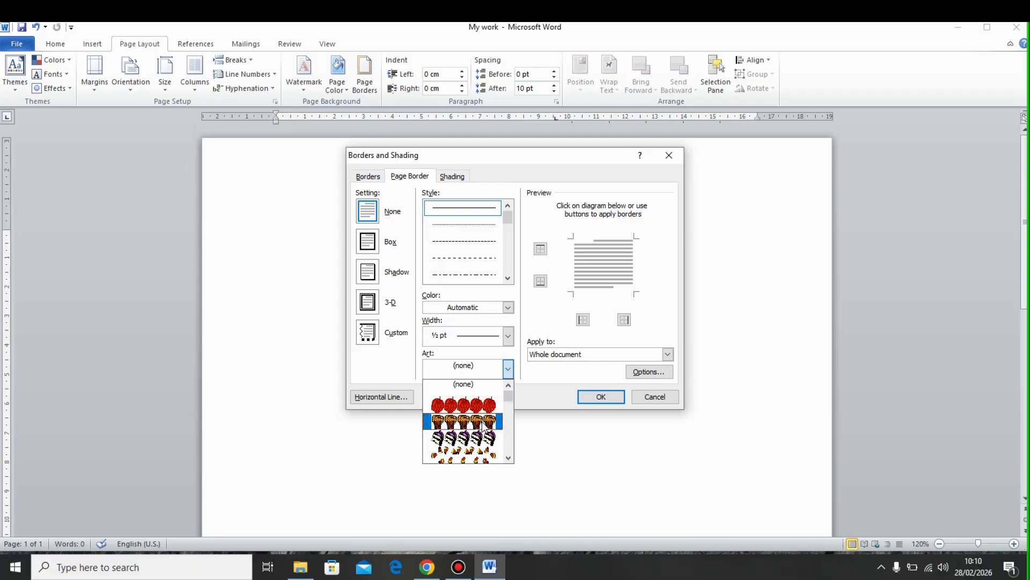
scroll(483, 427, "down", 1)
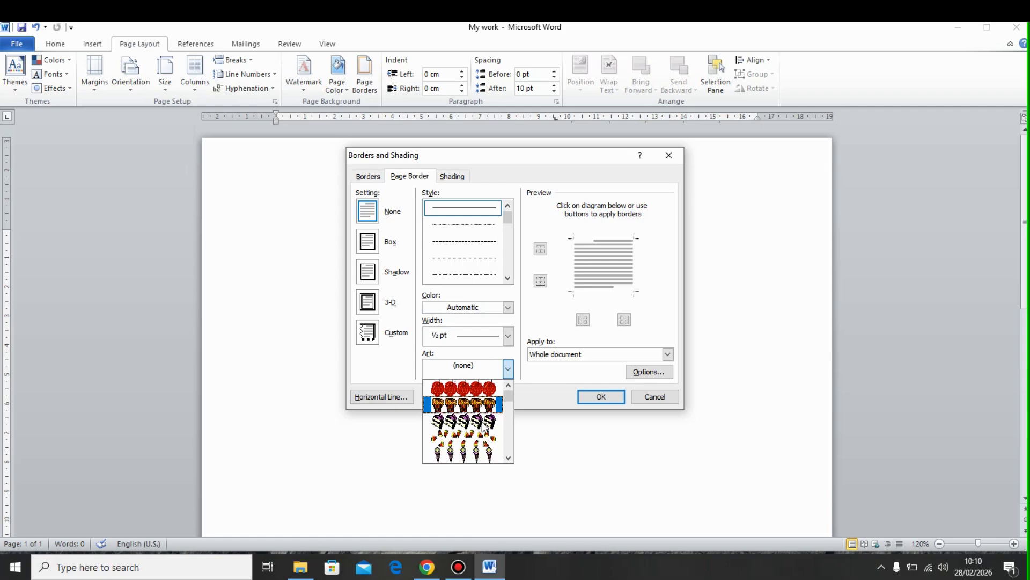
left_click(508, 458)
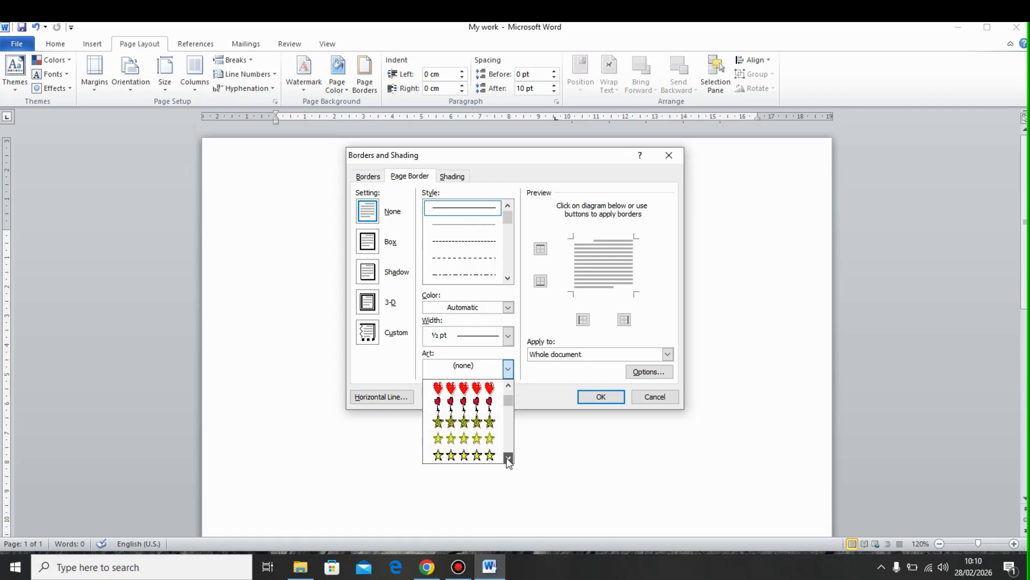
left_click_drag(509, 458, 509, 458)
left_click_drag(507, 412, 505, 427)
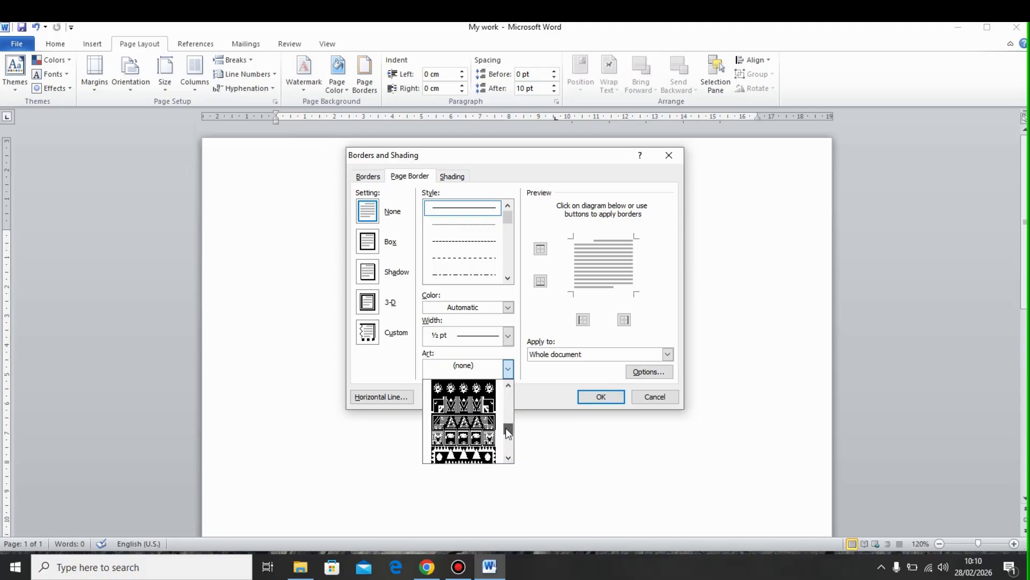
left_click(462, 428)
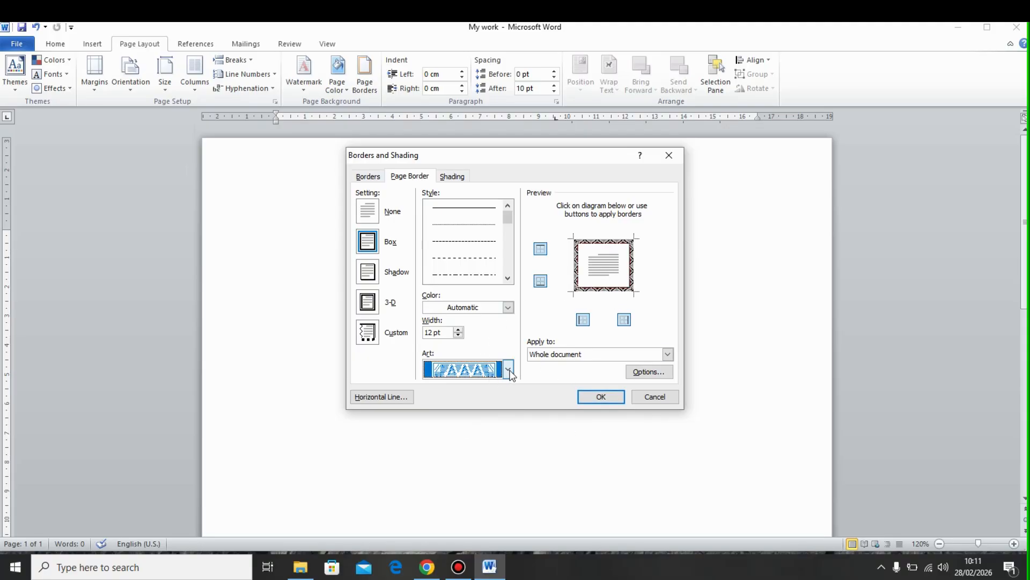
Colour the page border dark orange, set its width to 16 pt and apply it to the whole document
left_click(507, 308)
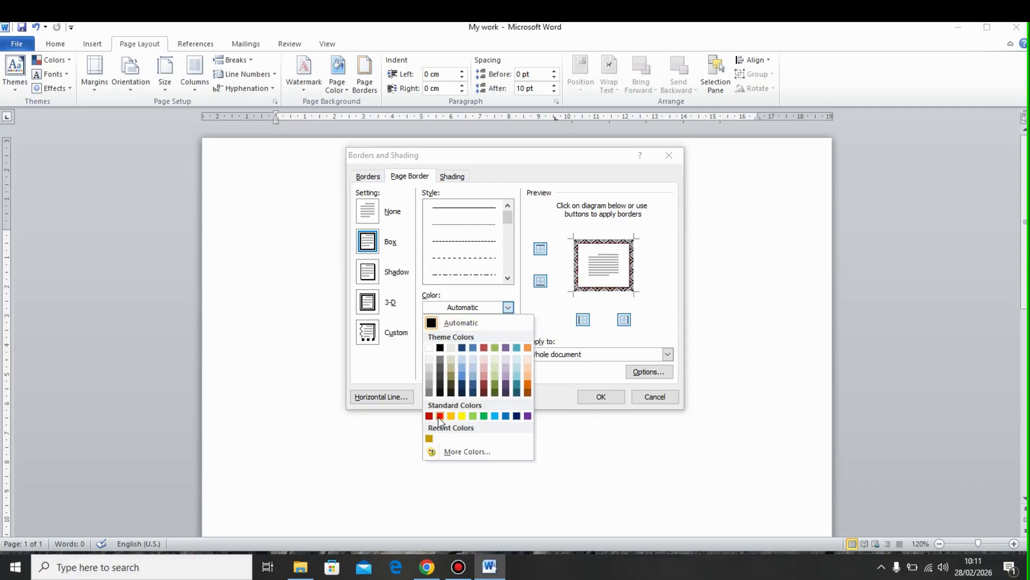
left_click(527, 383)
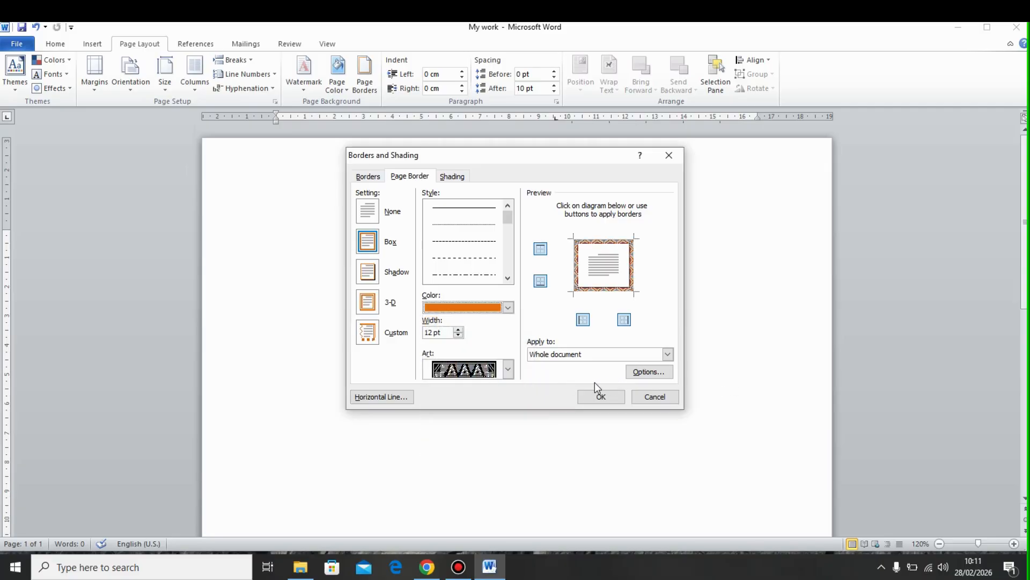
left_click(458, 329)
left_click(458, 329)
left_click(457, 329)
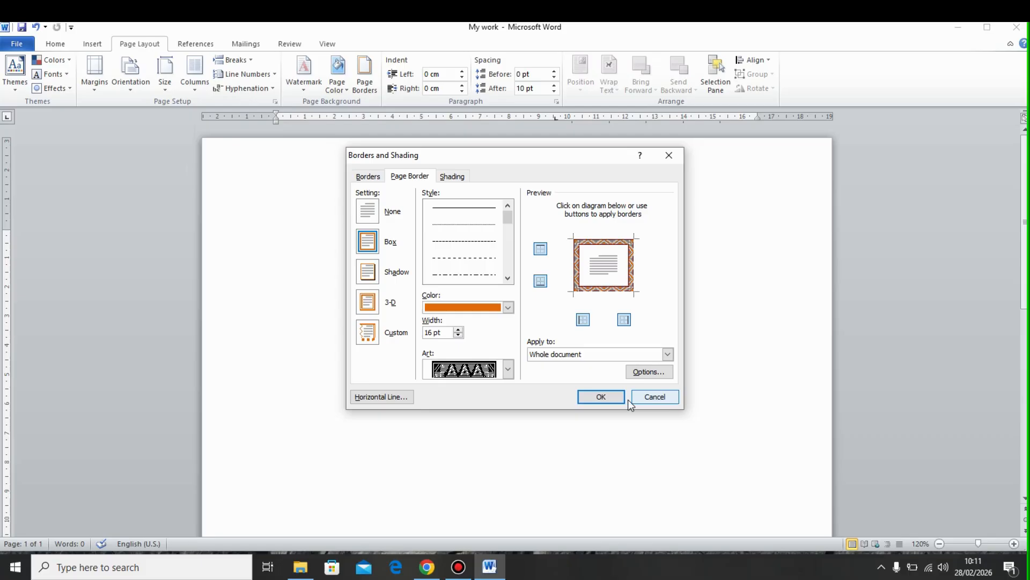
left_click(601, 397)
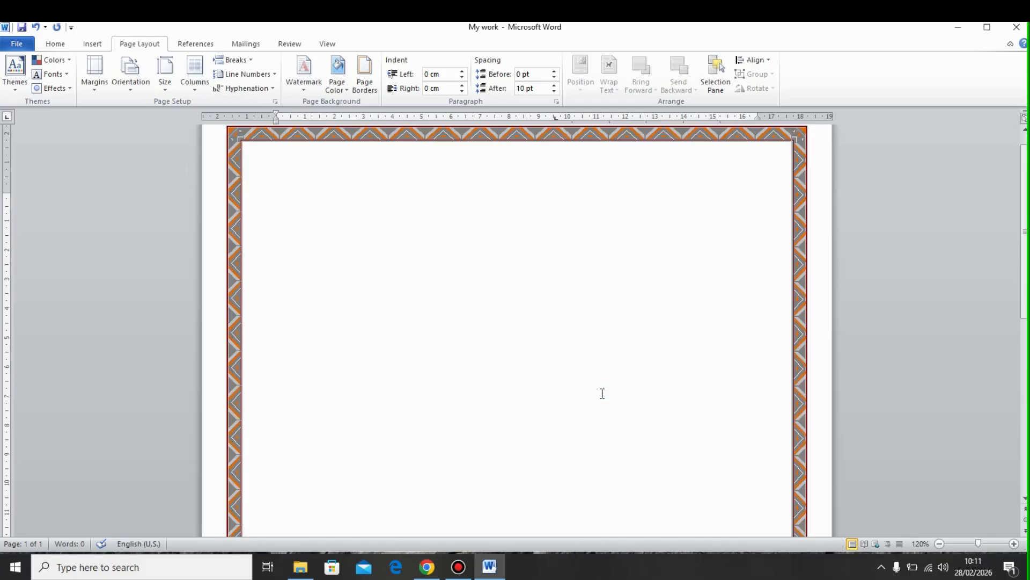
scroll(602, 393, "up", 1)
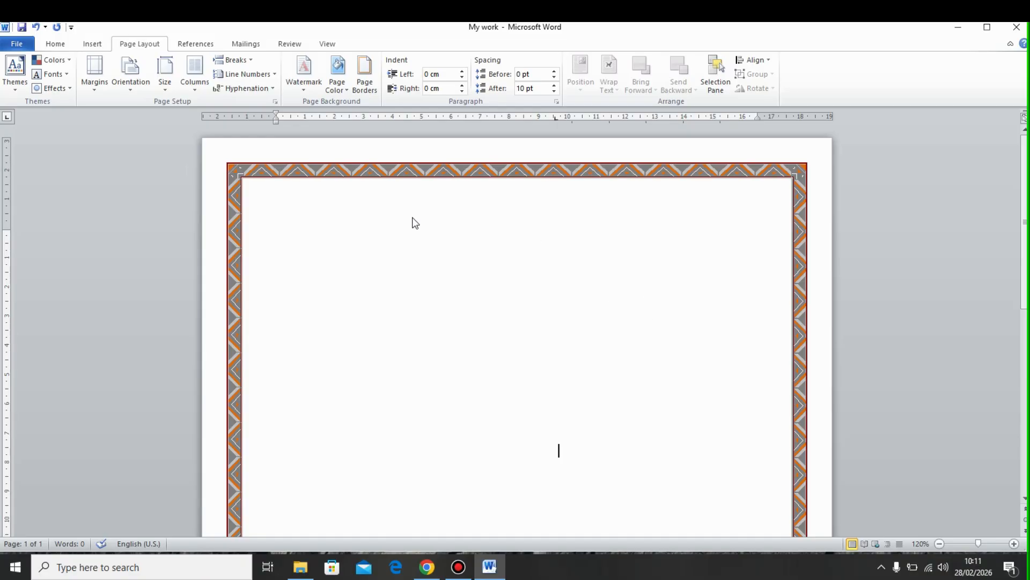
left_click(379, 230)
type("hhhdhhhhd")
key("BackSpace")
key("BackSpace")
key("BackSpace")
key("BackSpace")
key("BackSpace")
key("BackSpace")
key("BackSpace")
key("BackSpace")
key("BackSpace")
Insert a WordArt object at the start of the page using the first outlined blue style
left_click(91, 44)
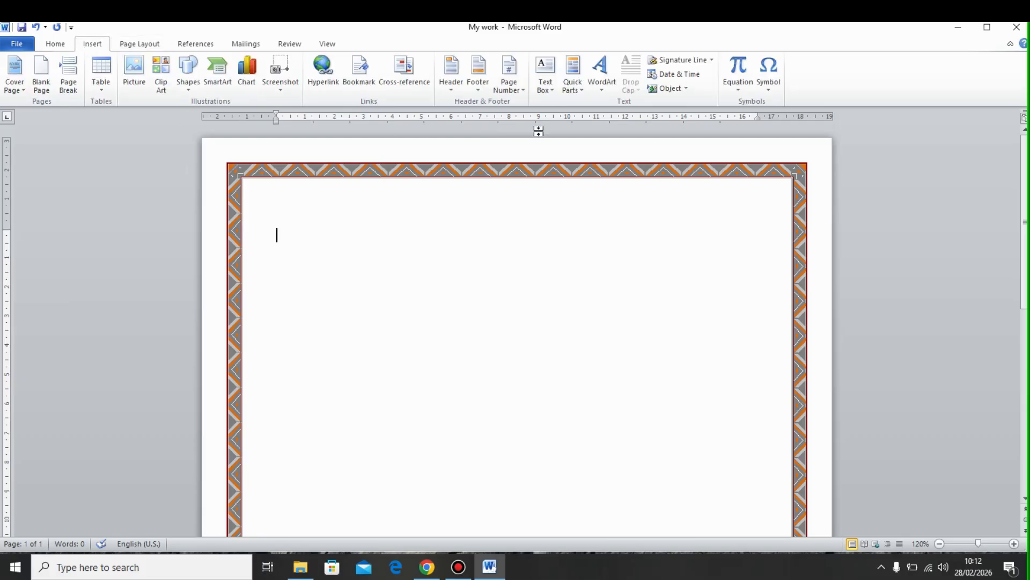
left_click(604, 89)
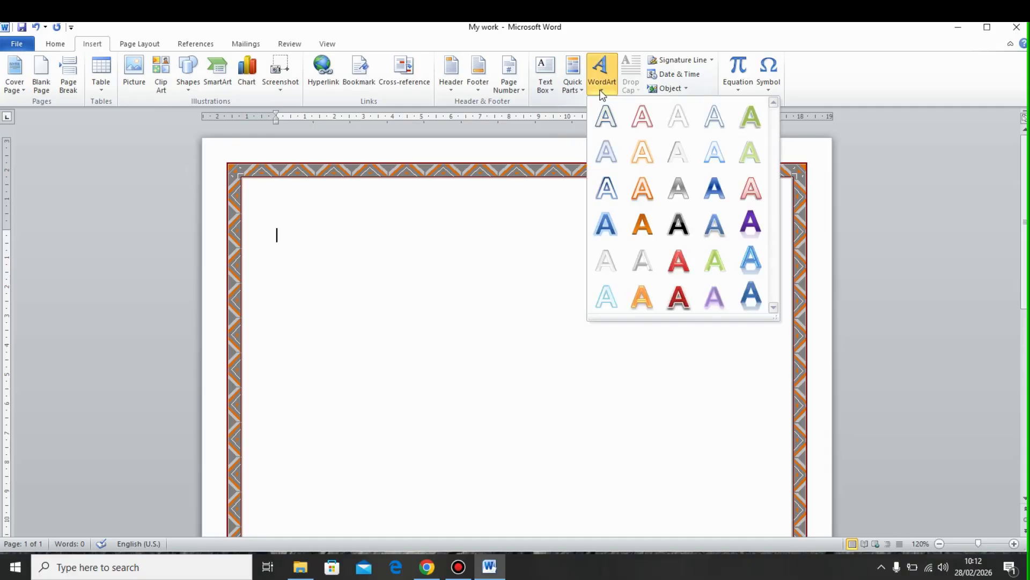
left_click(614, 124)
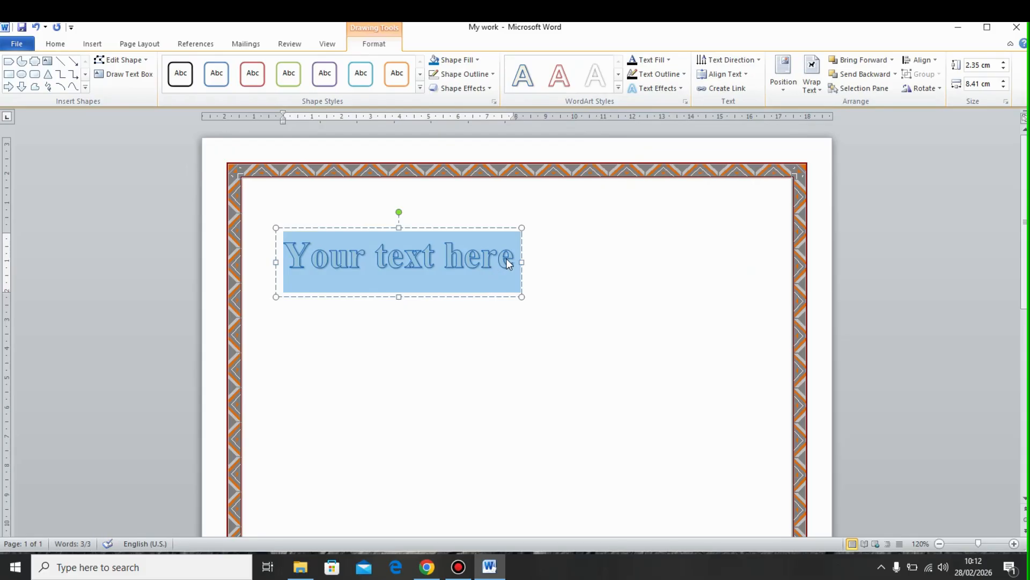
Replace the WordArt placeholder text with "MIDIAMART CLASSIC"
left_click(508, 260)
key("BackSpace")
key("BackSpace")
key("BackSpace")
key("BackSpace")
key("BackSpace")
key("BackSpace")
key("BackSpace")
key("BackSpace")
key("BackSpace")
key("BackSpace")
key("BackSpace")
key("BackSpace")
key("BackSpace")
key("BackSpace")
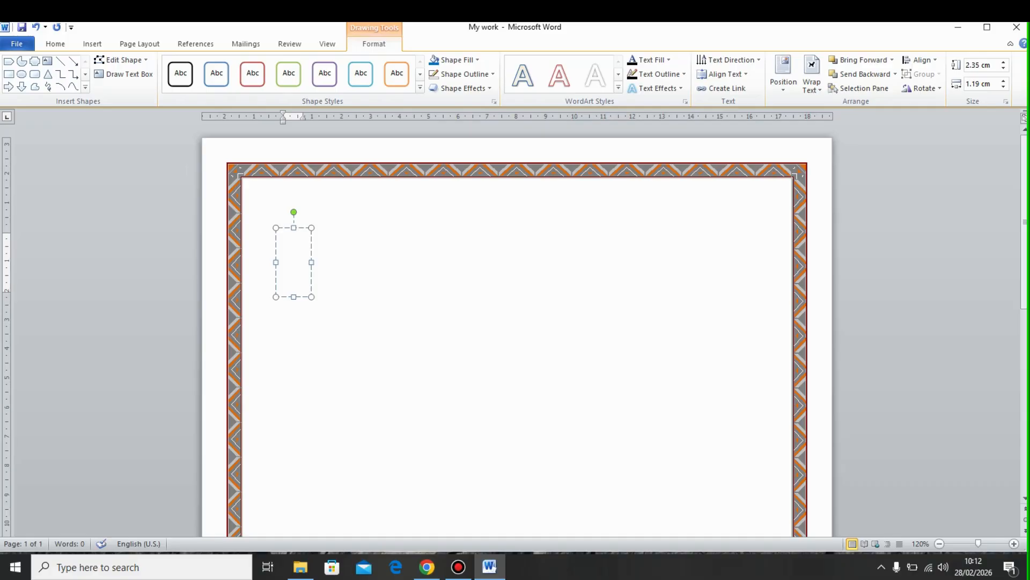
type("MIDI")
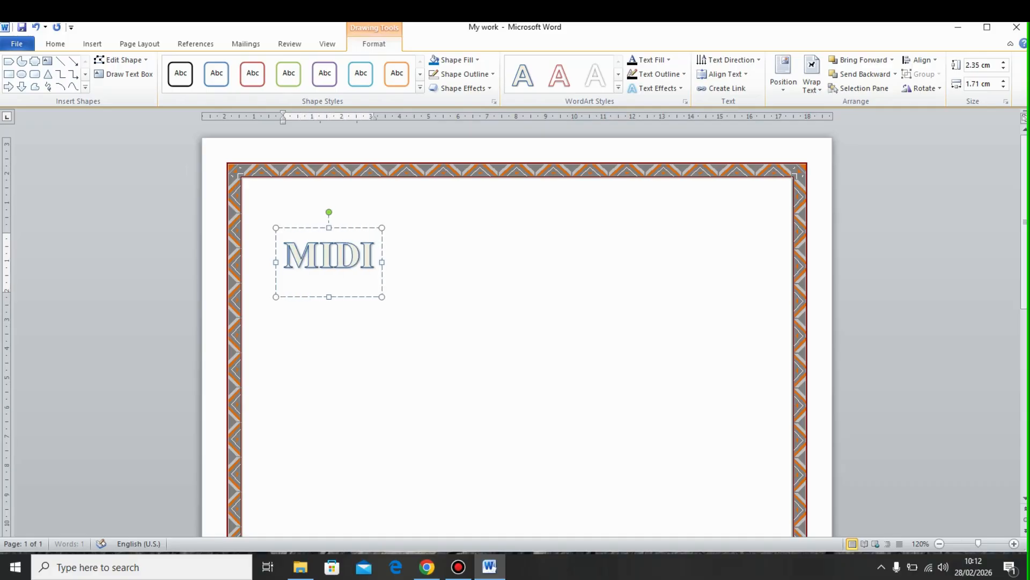
type("AMART")
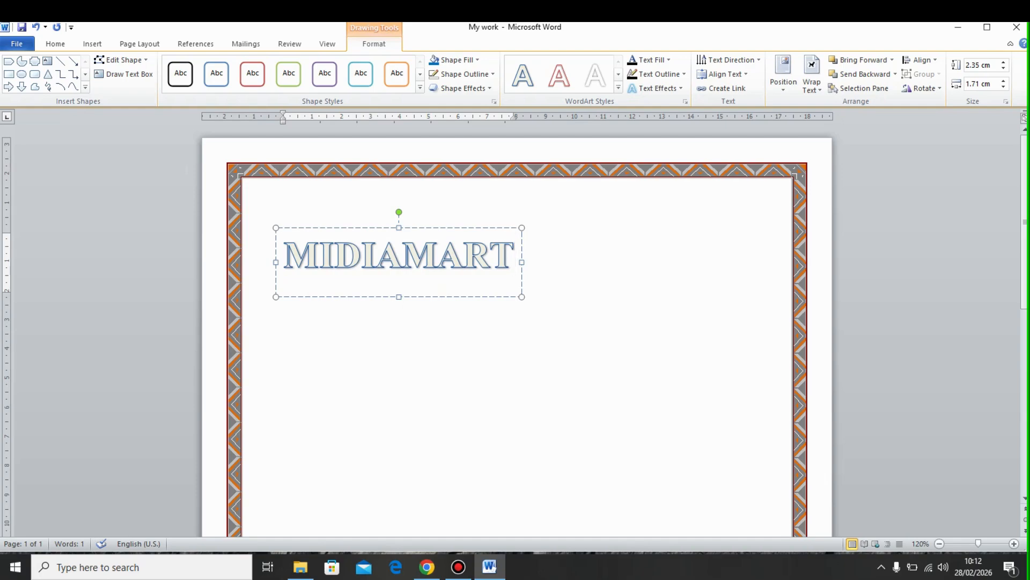
type(" CLASSIC")
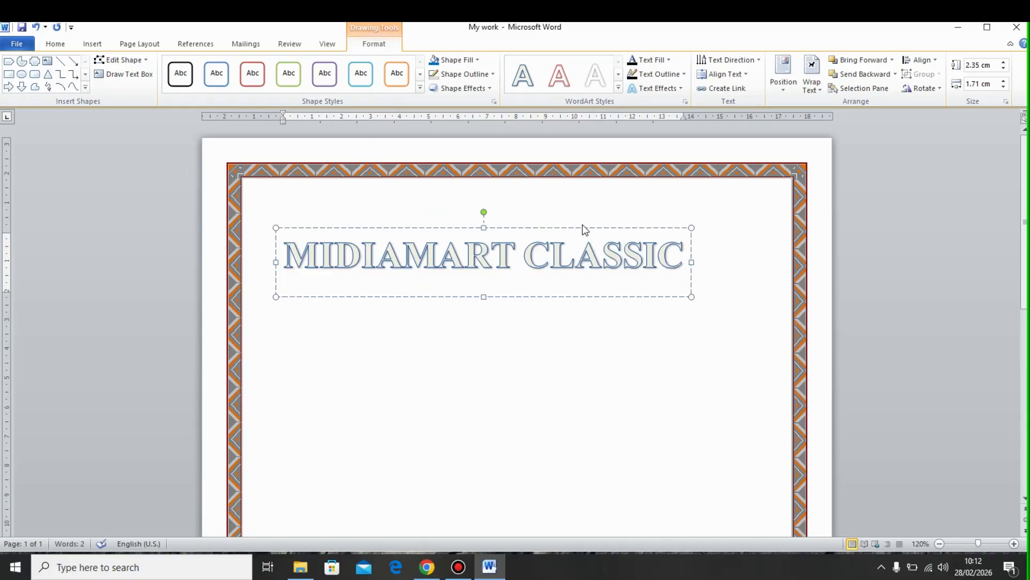
Move the WordArt title up and toward the page's centre, and shorten its box to about 1.97 cm high
left_click_drag(574, 228, 625, 210)
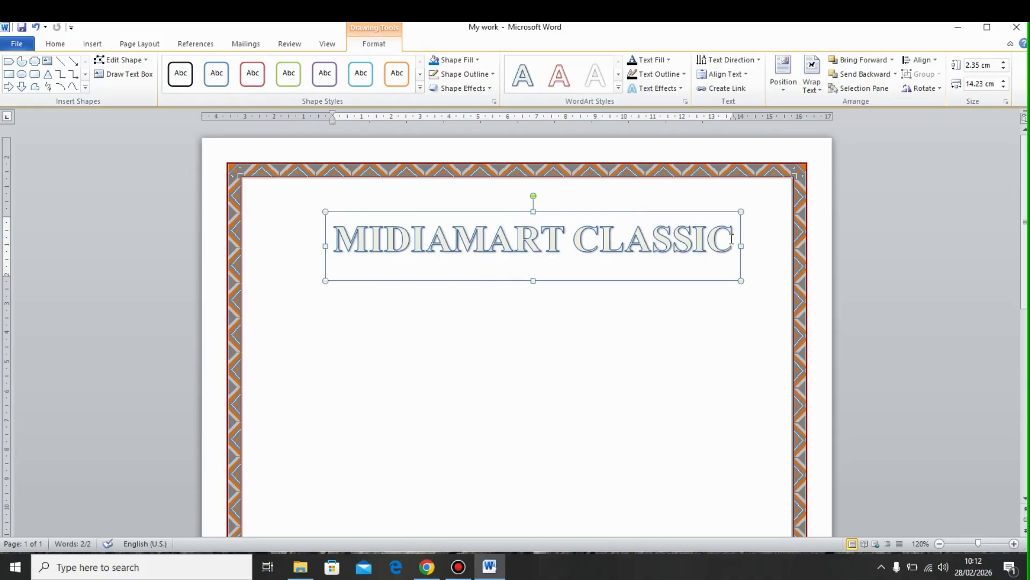
key("ctrl+a")
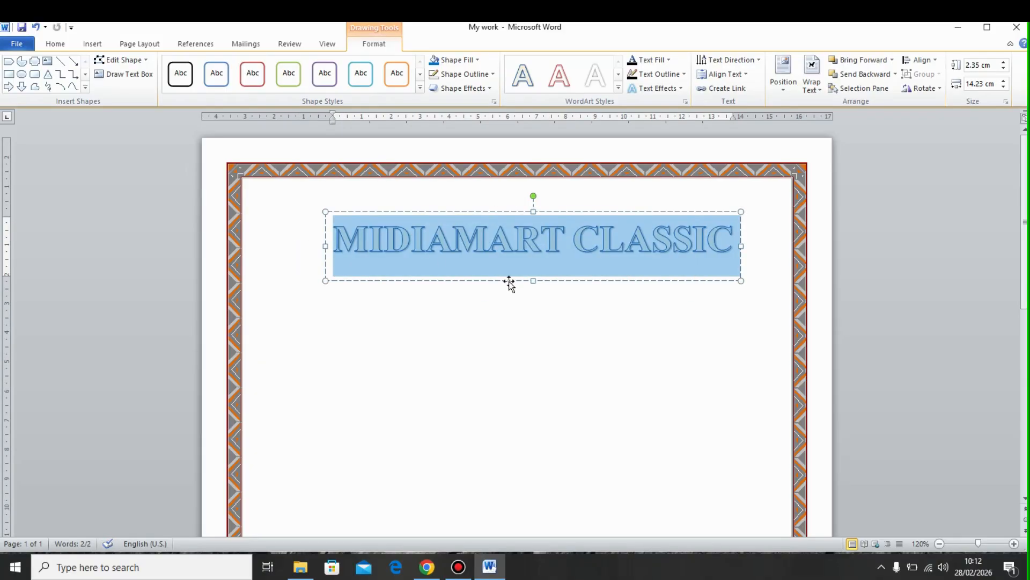
left_click_drag(534, 280, 533, 269)
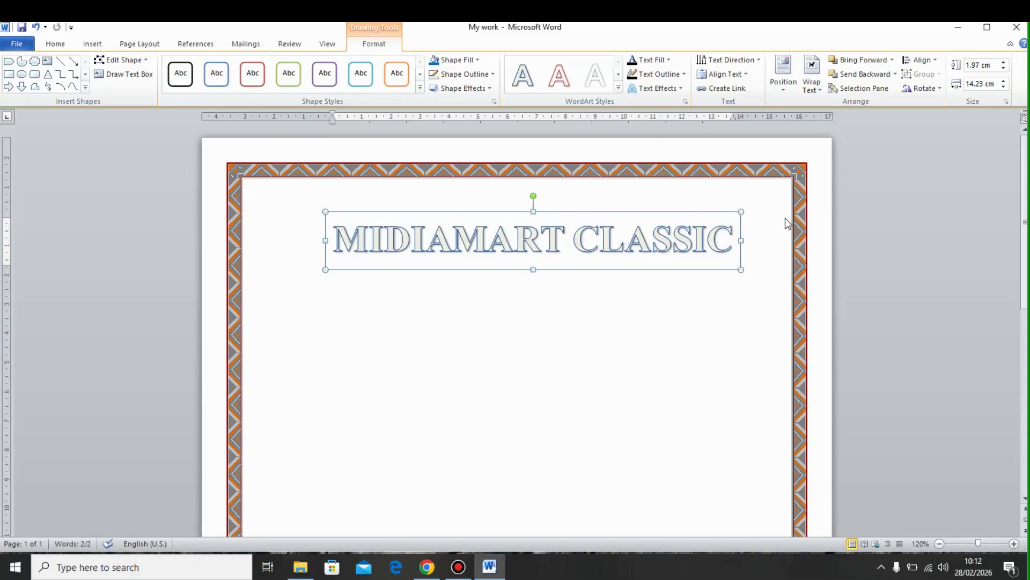
Fill the title text with the dark blue theme colour and move the title slightly closer to the upper border
left_click_drag(733, 236, 334, 241)
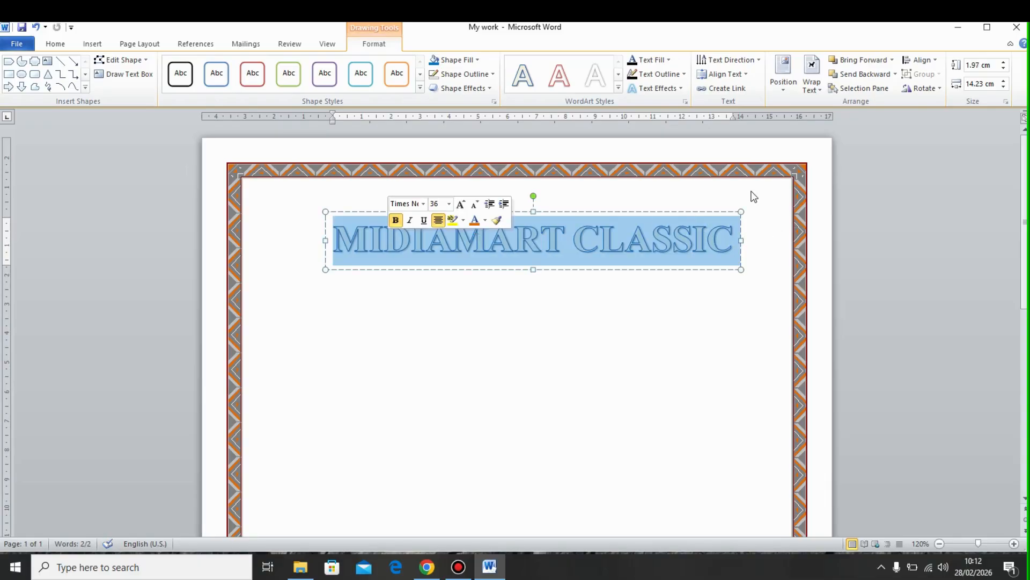
left_click(668, 61)
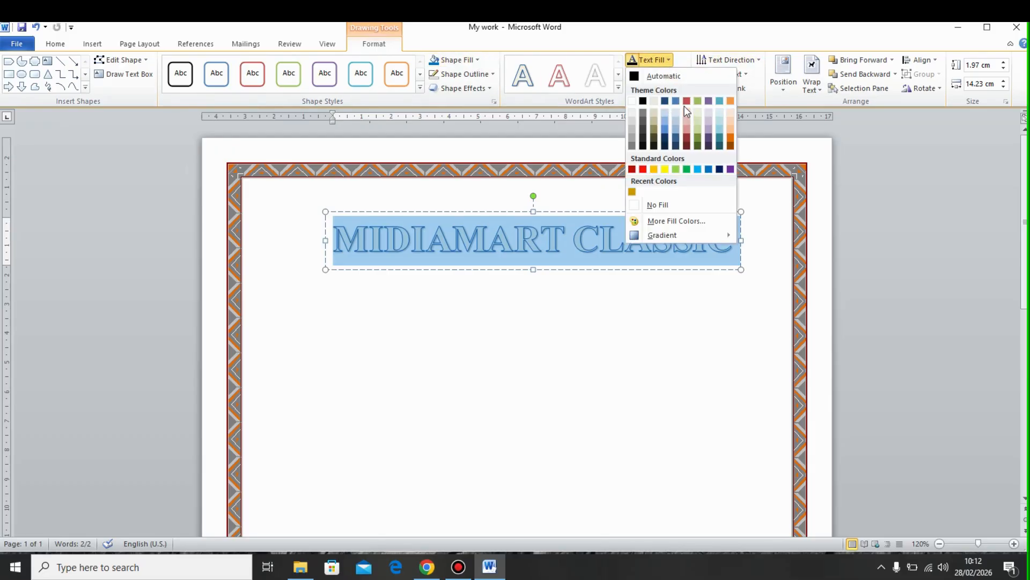
left_click(665, 102)
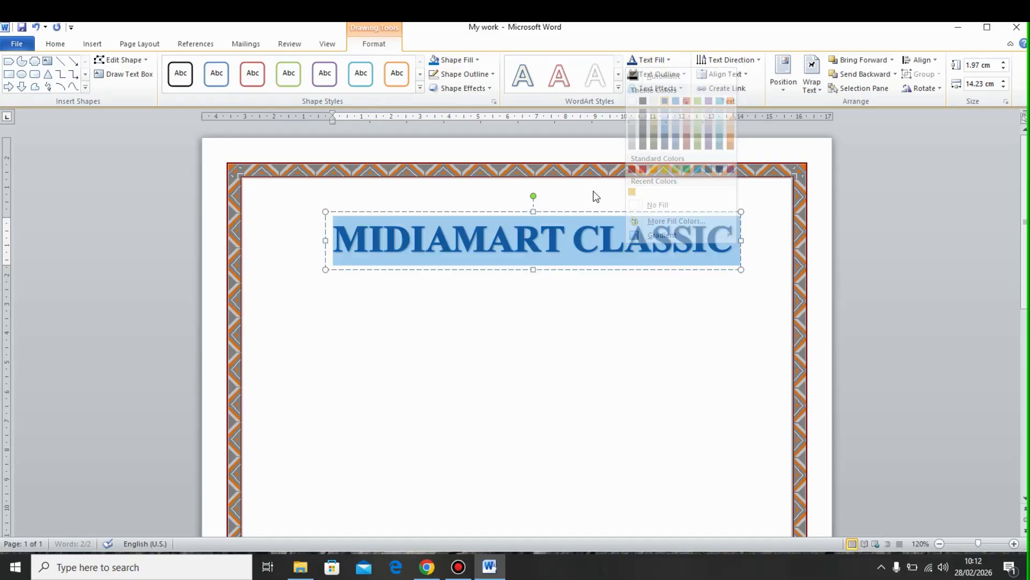
left_click_drag(608, 211, 626, 200)
Remove the shadow from the WordArt title and nudge the title slightly to the left
left_click(680, 87)
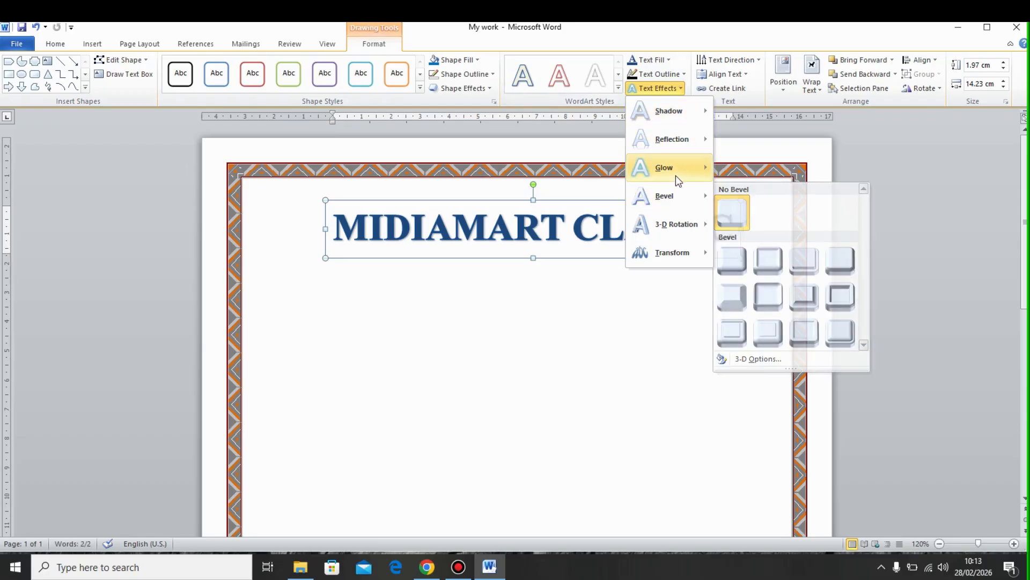
mouse_move(707, 173)
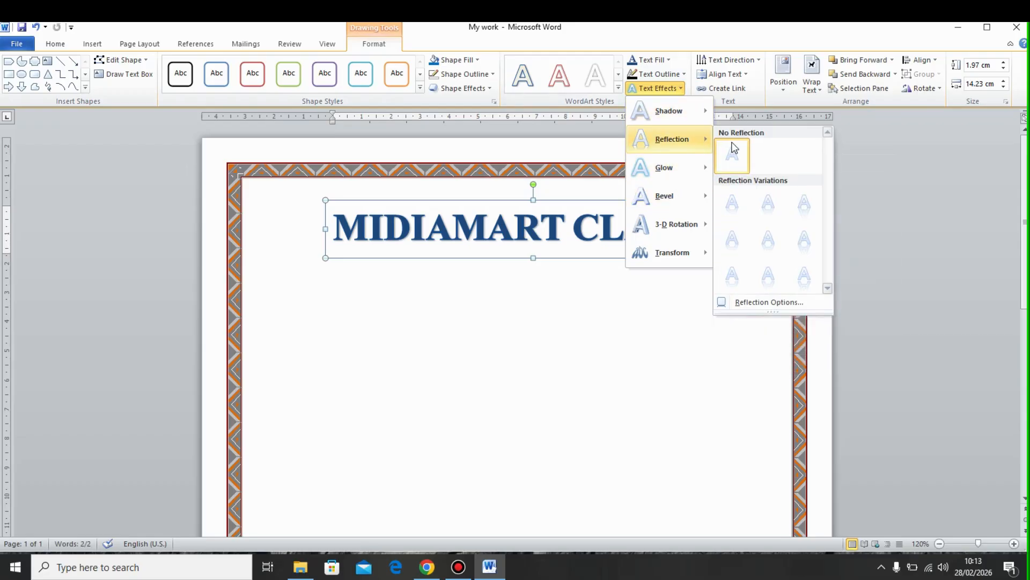
mouse_move(704, 112)
left_click(728, 131)
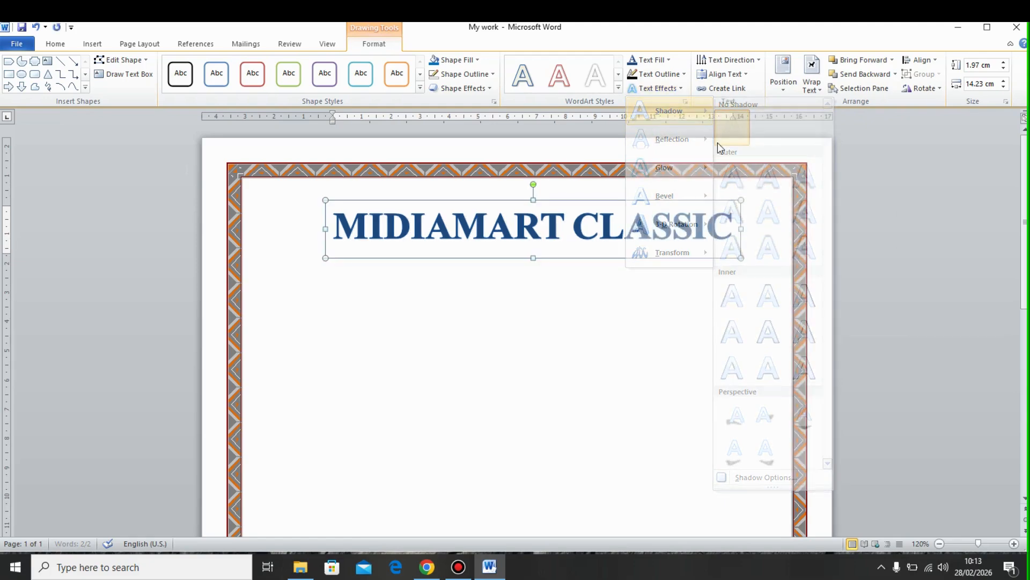
left_click_drag(558, 200, 553, 196)
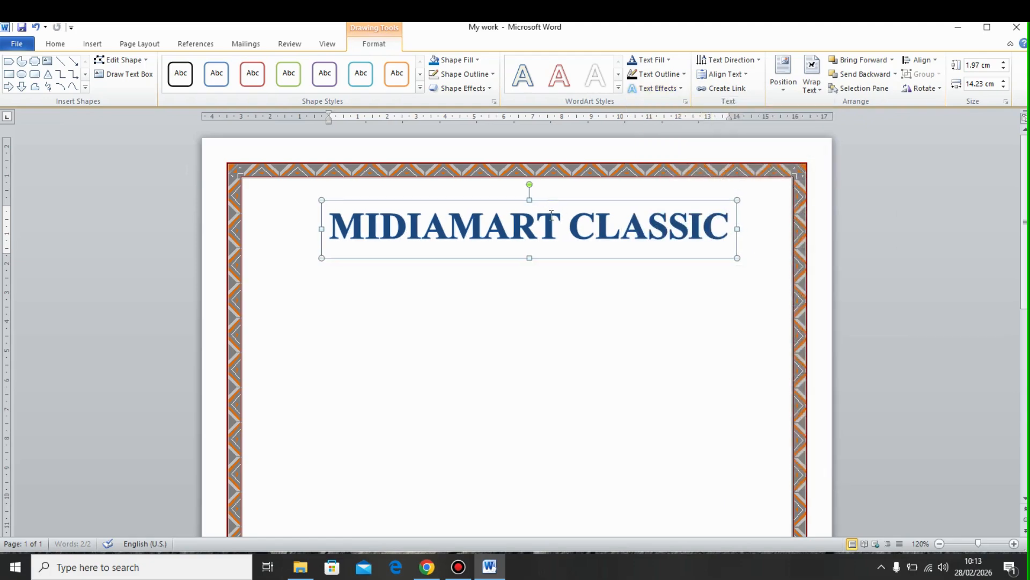
Add the line "This is to certify that" below the title, centred and at font size 16
left_click(499, 281)
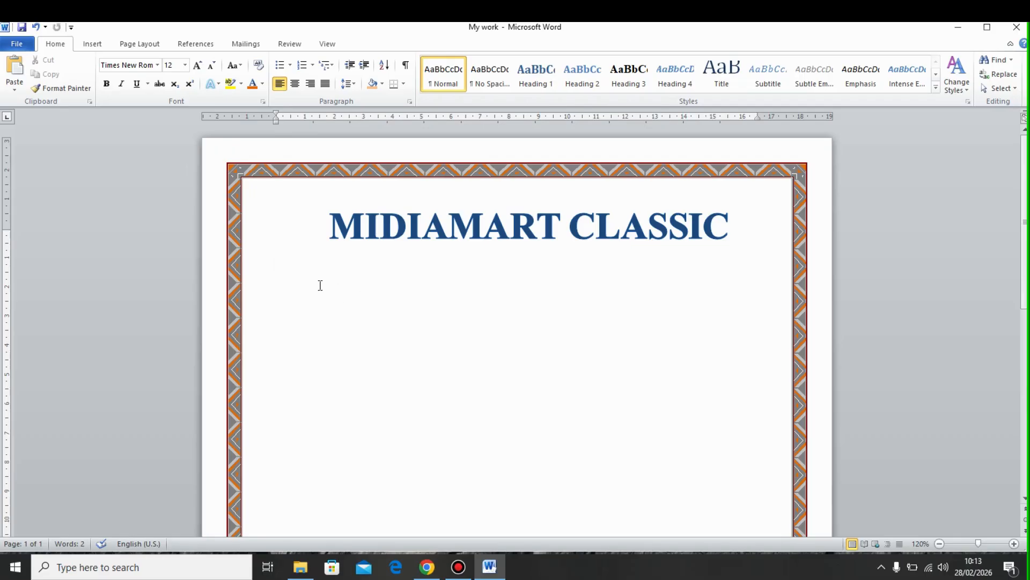
type("This is to certify that")
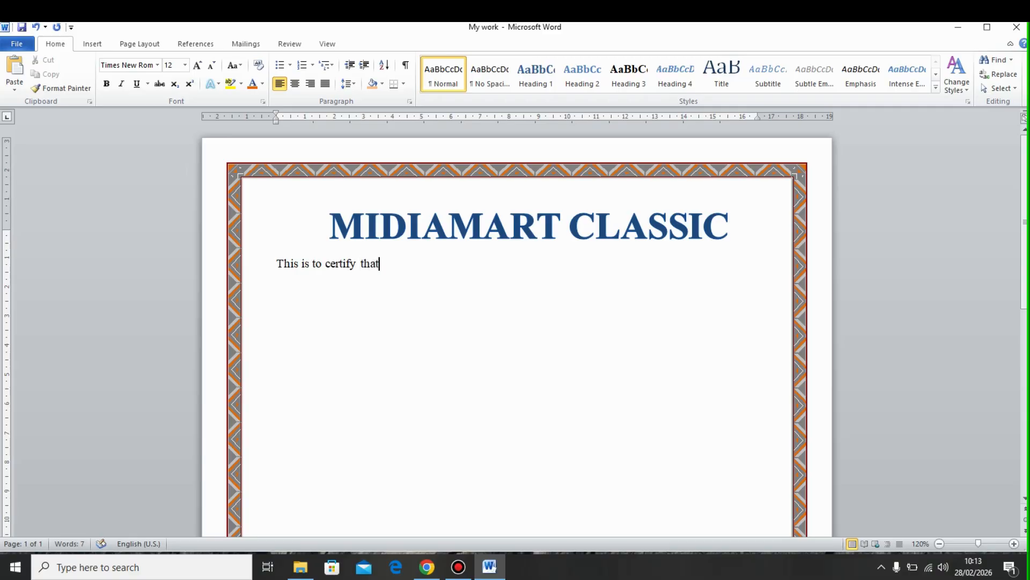
left_click_drag(391, 261, 282, 265)
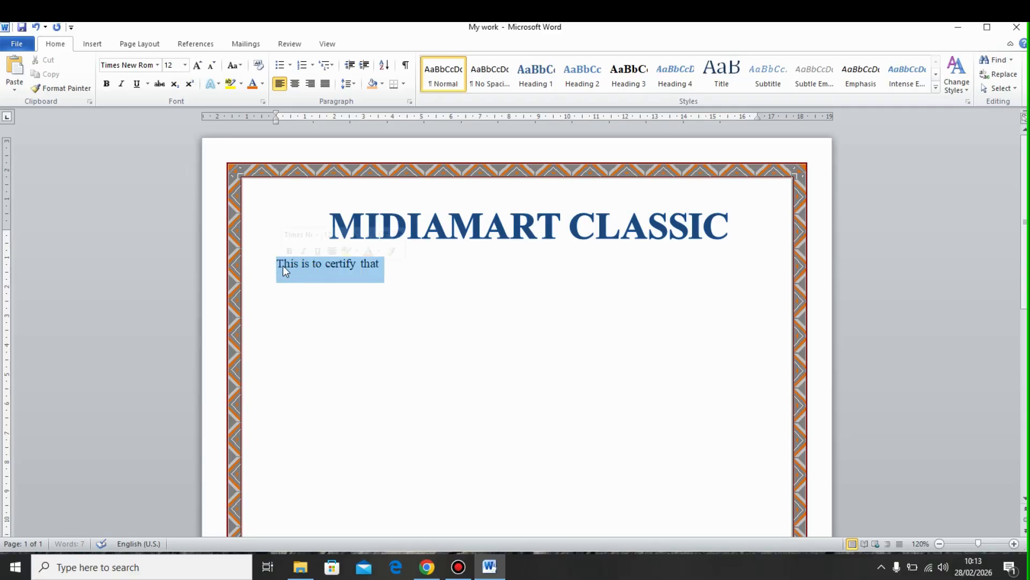
left_click(296, 84)
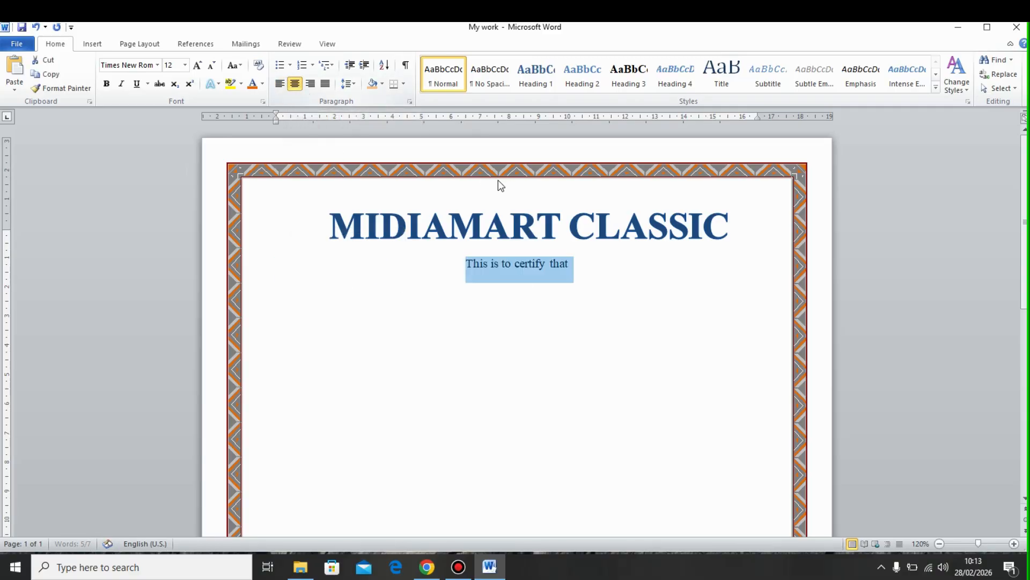
left_click(185, 65)
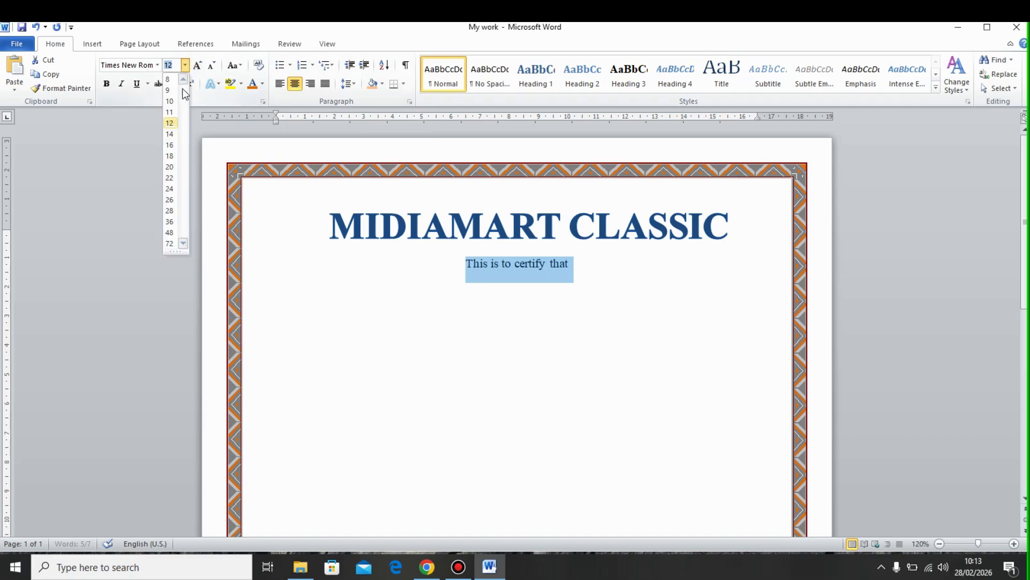
left_click(170, 145)
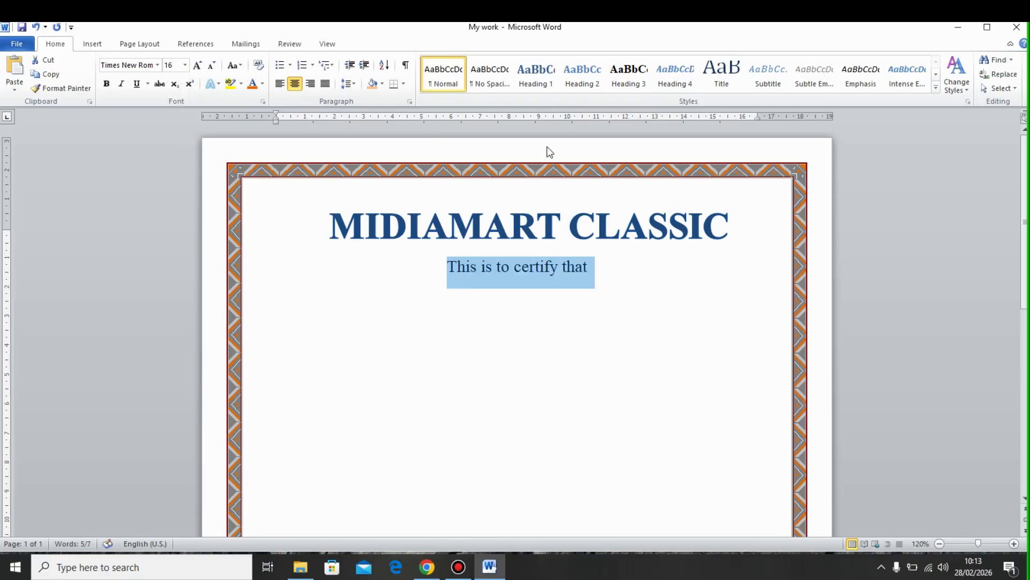
Set the "This is to certify that" line in Monotype Corsiva at font size 24
left_click(158, 64)
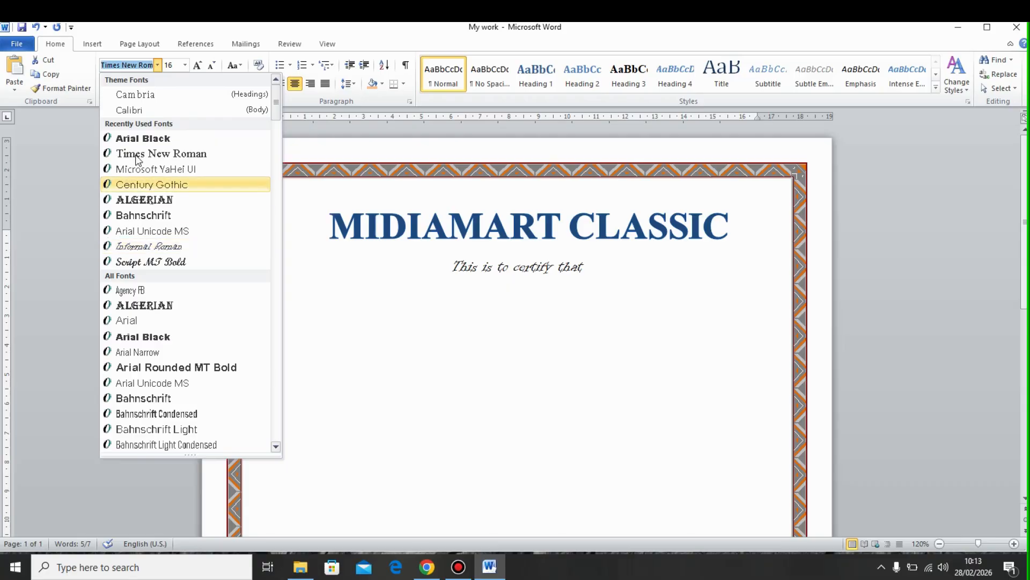
type("Monotype Cors")
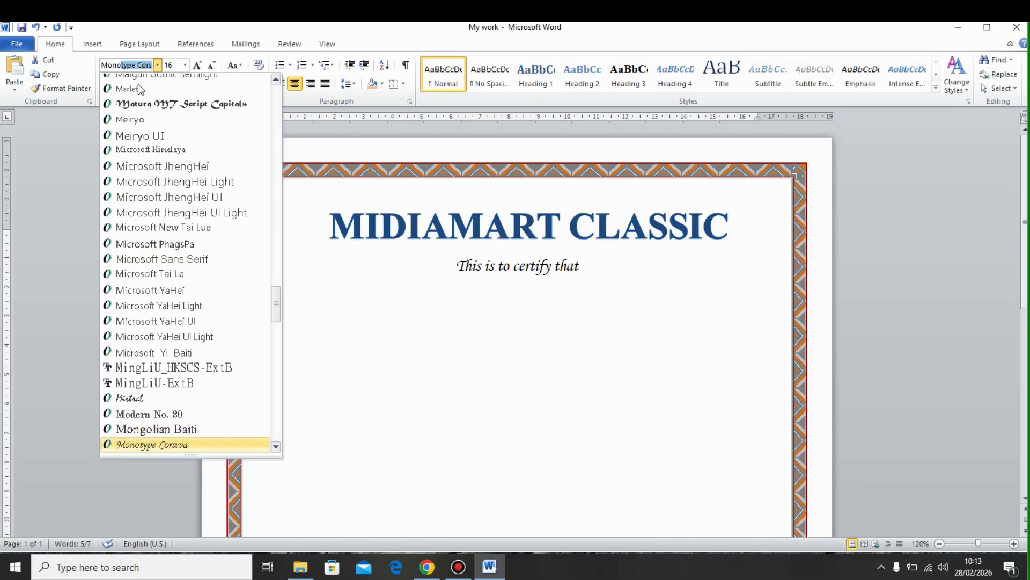
key("Return")
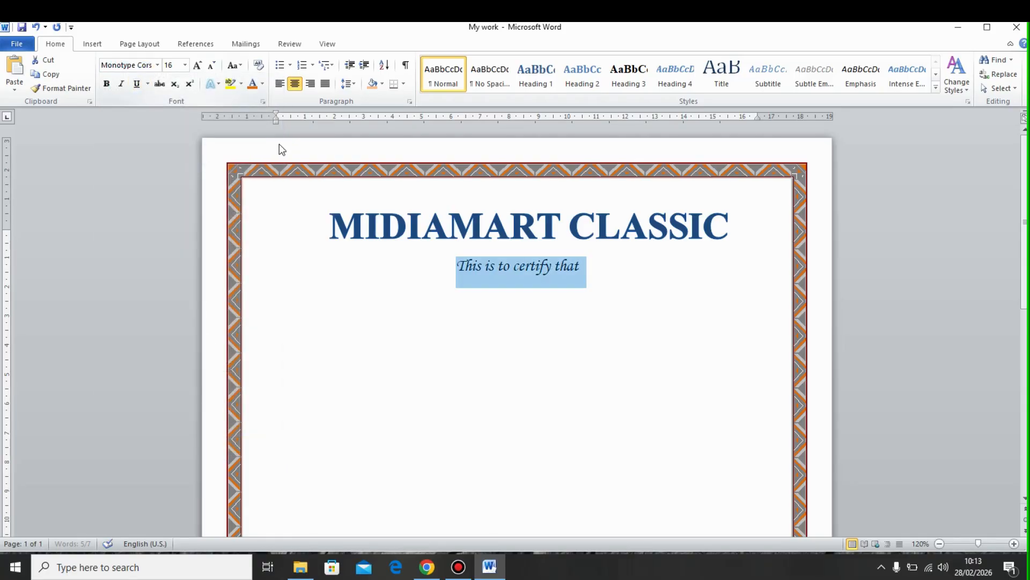
left_click(185, 66)
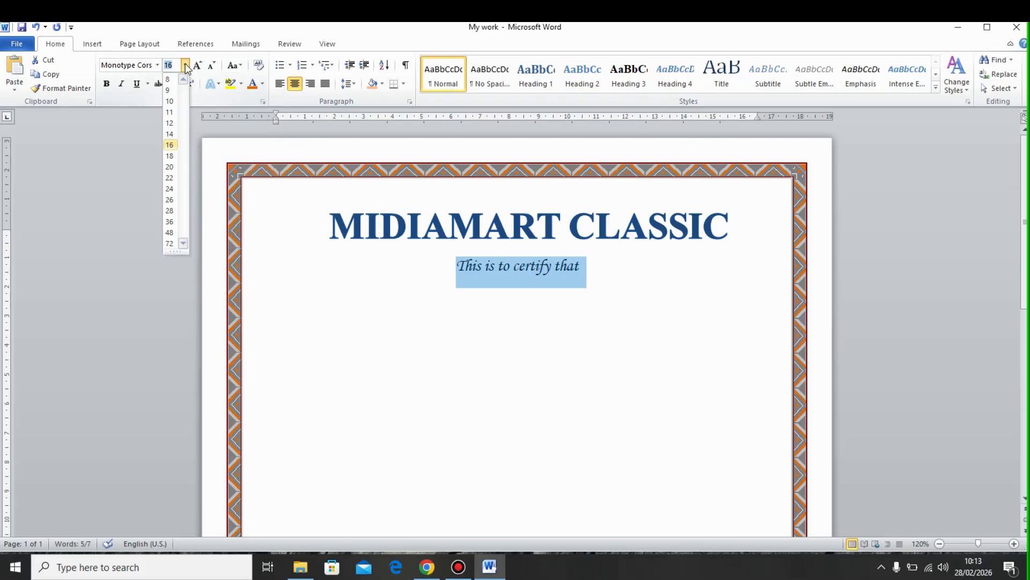
left_click(170, 189)
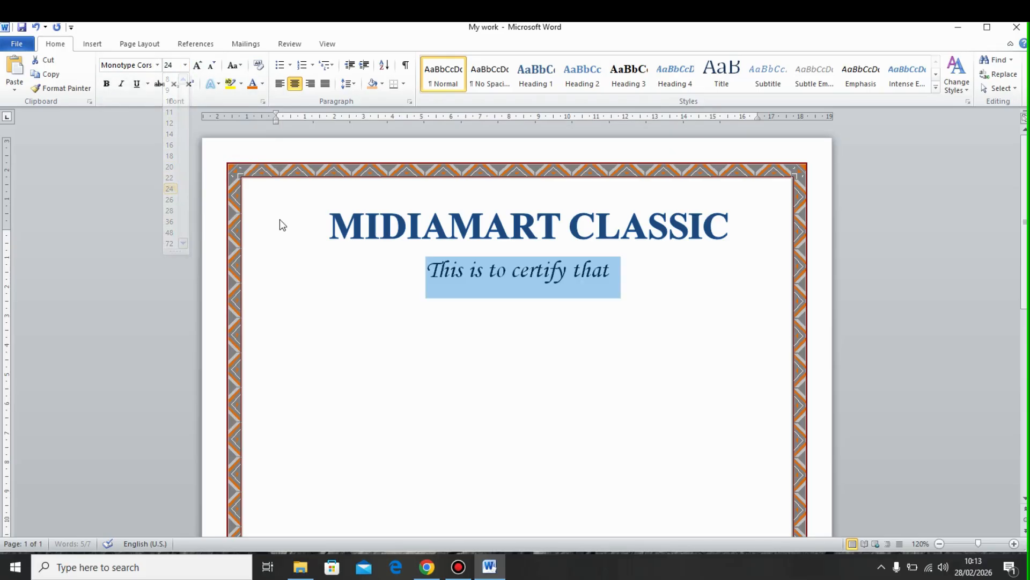
left_click(487, 316)
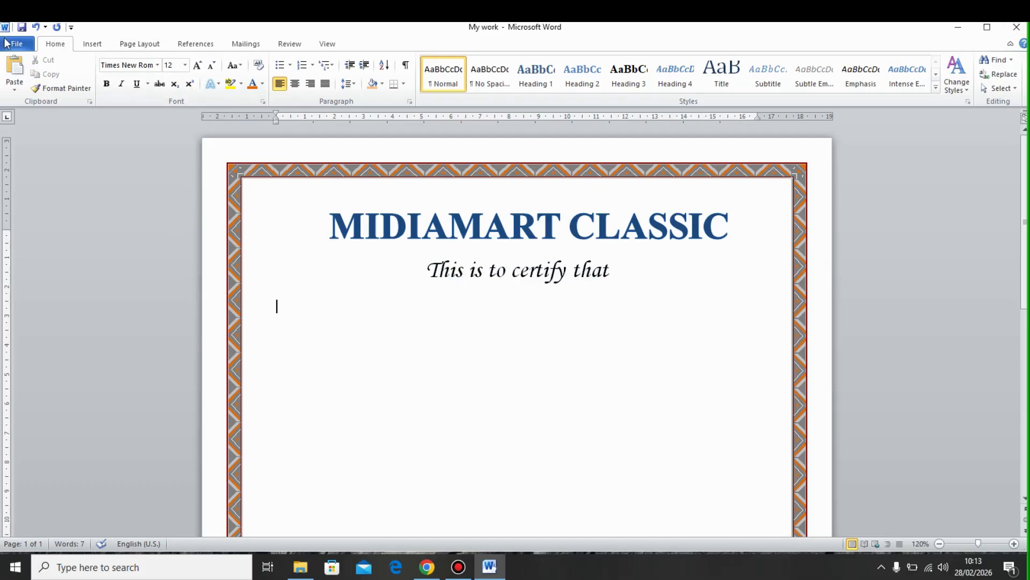
Draw a straight horizontal line about 11.6 cm long below "This is to certify that" and position it roughly centred on the page
left_click(87, 44)
left_click(187, 89)
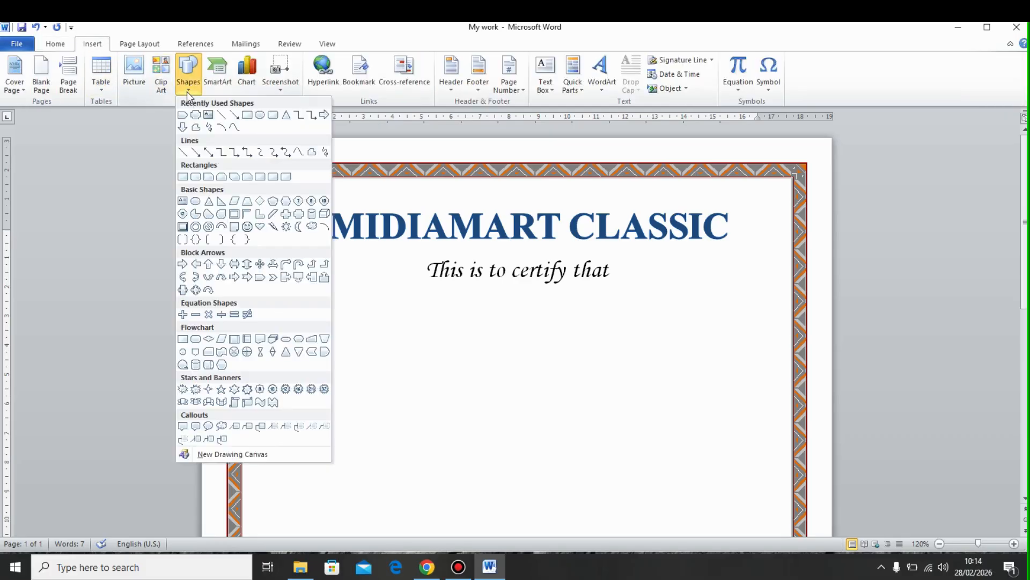
left_click(221, 116)
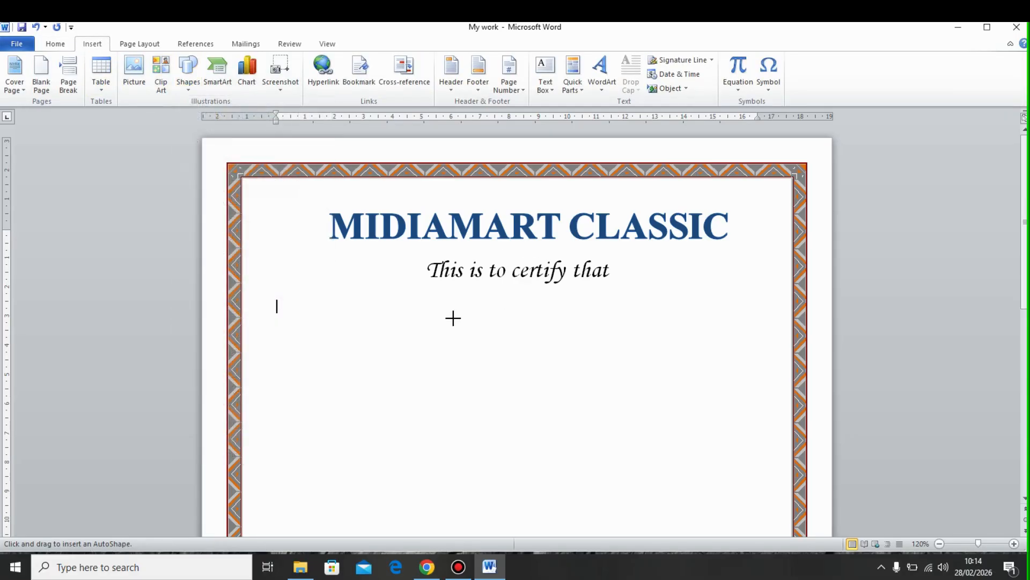
mouse_move(544, 335)
left_mouse_down()
mouse_move(699, 330)
mouse_move(704, 339)
left_mouse_up()
left_click_drag(378, 336, 365, 339)
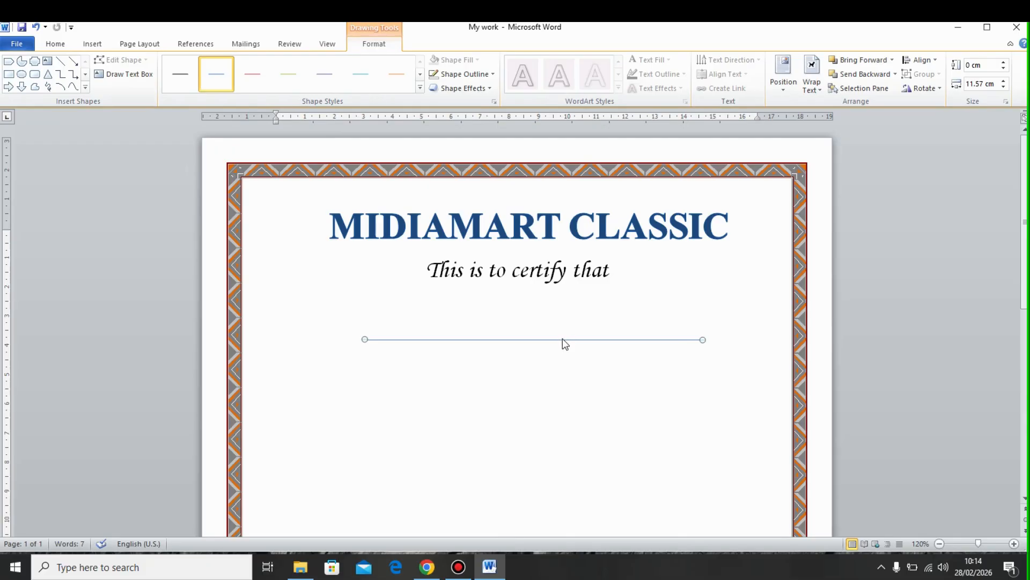
left_click_drag(553, 340, 542, 330)
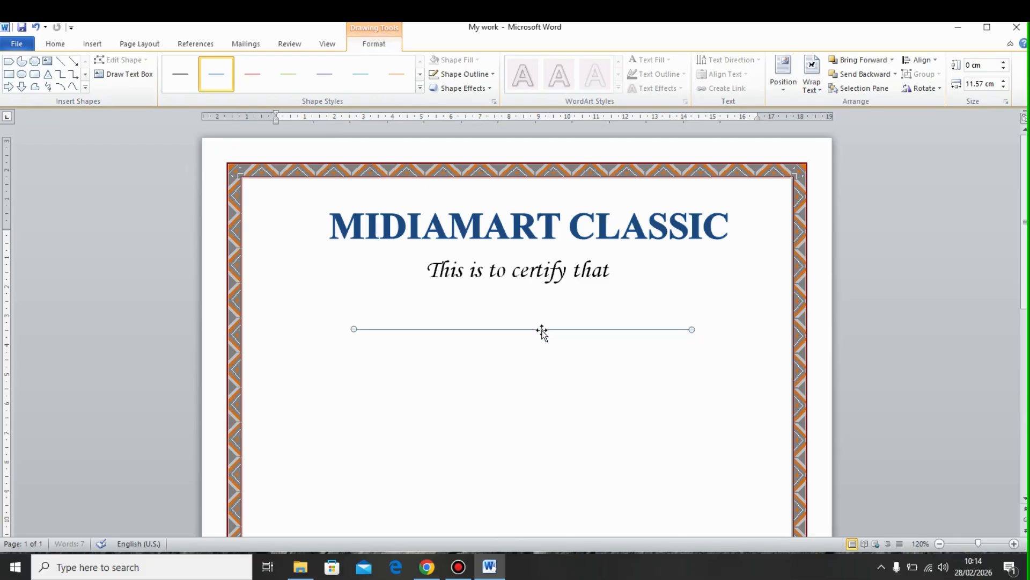
Insert WordArt in the first outlined style, enter the recipient's name and place it between the certify text and the horizontal line
left_click(460, 362)
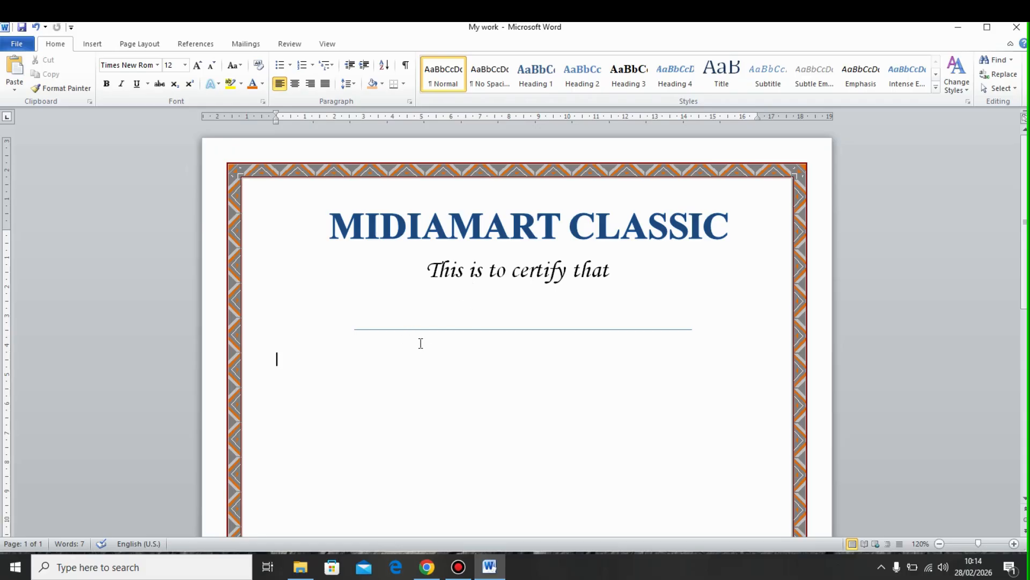
left_click(93, 44)
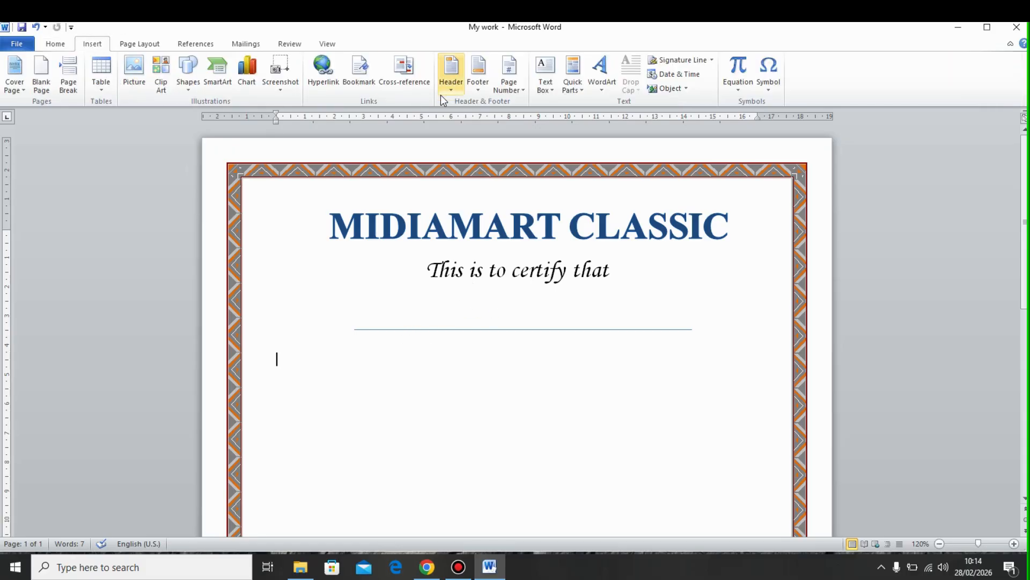
left_click(602, 72)
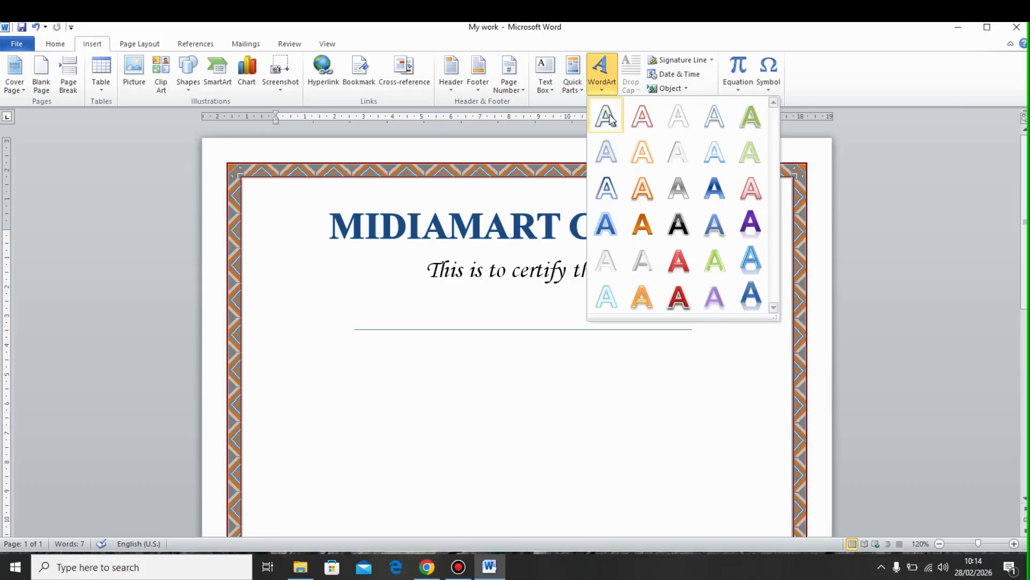
left_click(607, 116)
key("Delete")
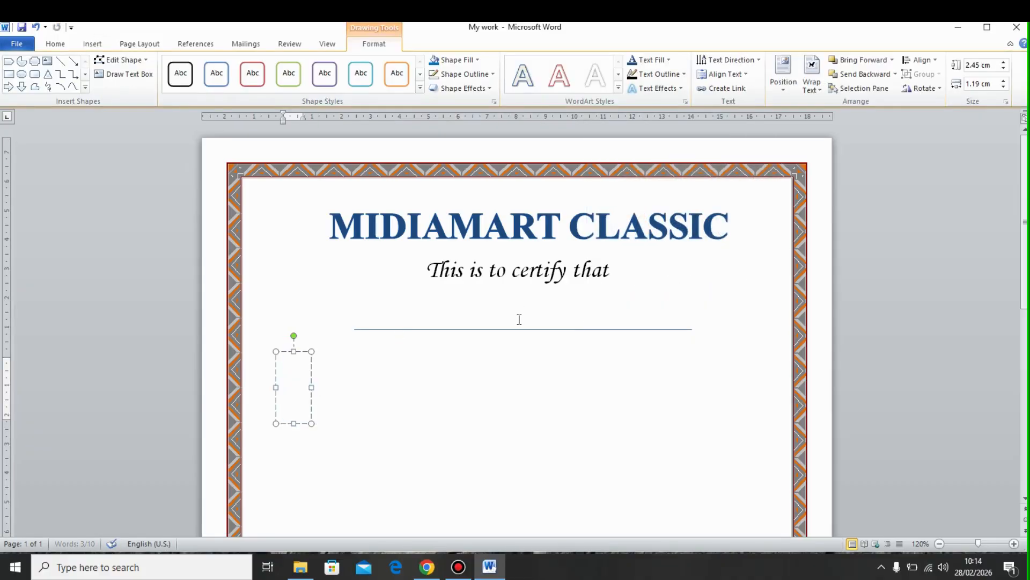
type("Phil")
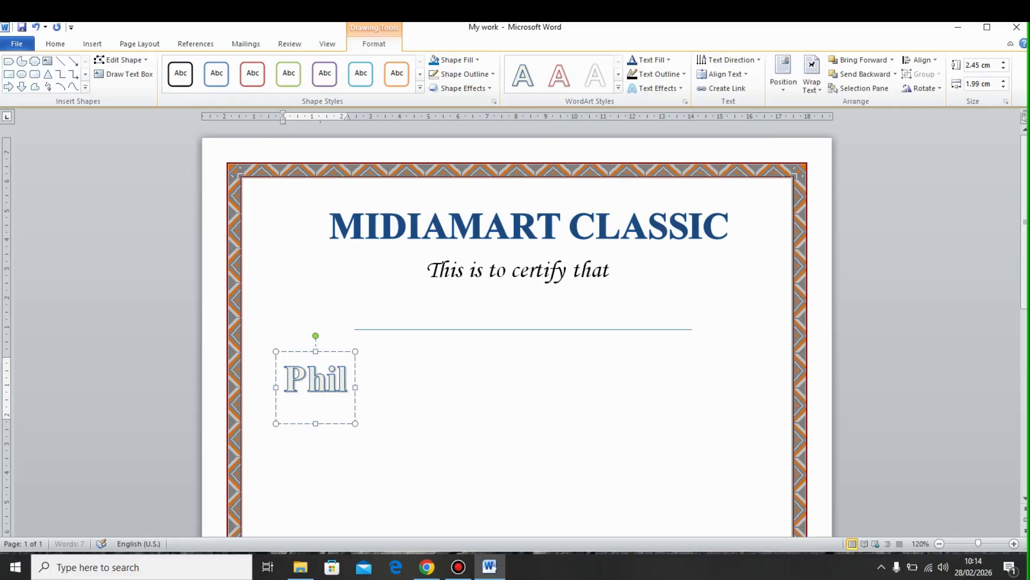
type("ip M")
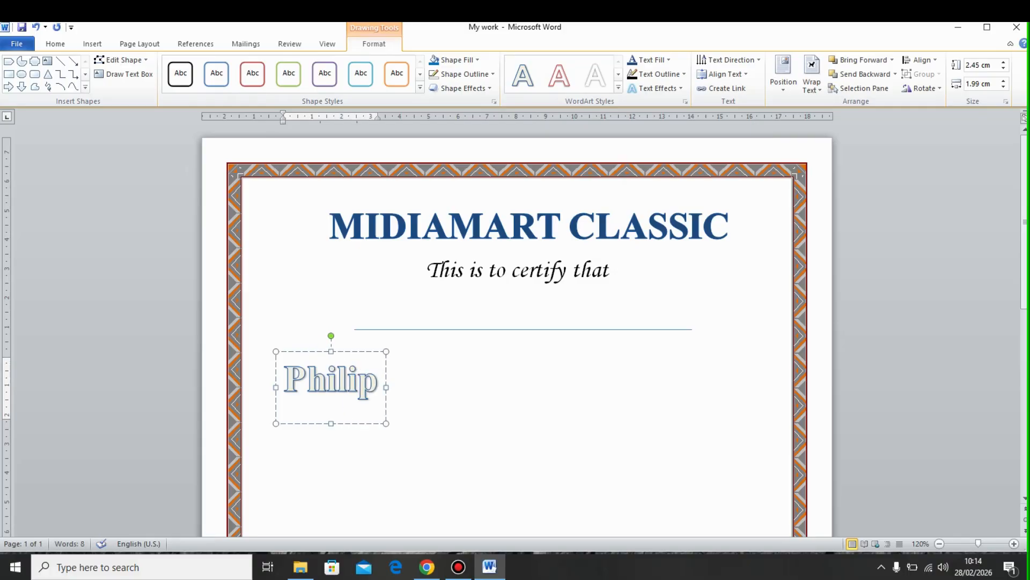
left_click_drag(394, 352, 556, 280)
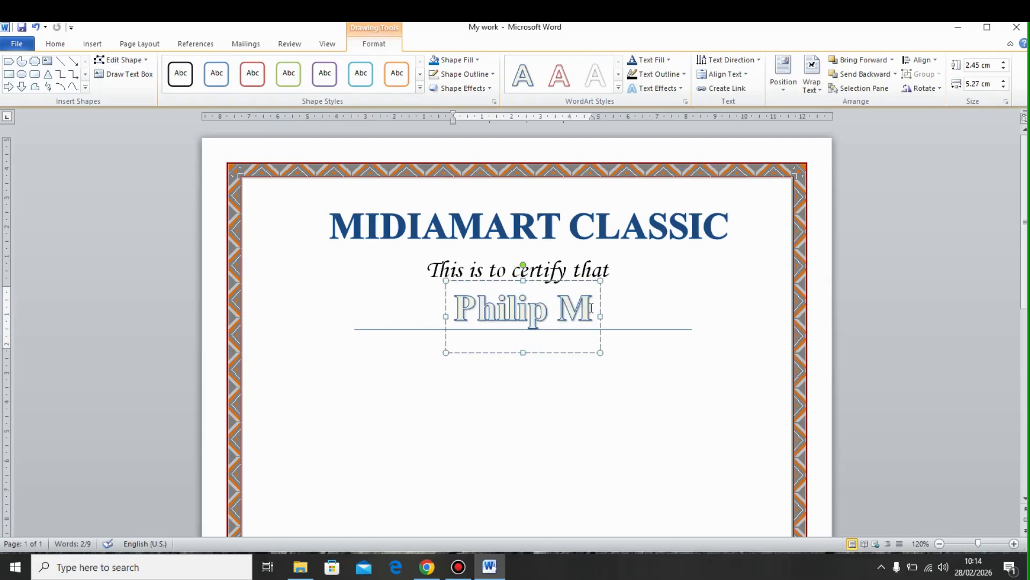
Reduce the recipient's name WordArt to font size 26 and move it so the name sits just above the horizontal line
left_click_drag(594, 308, 481, 311)
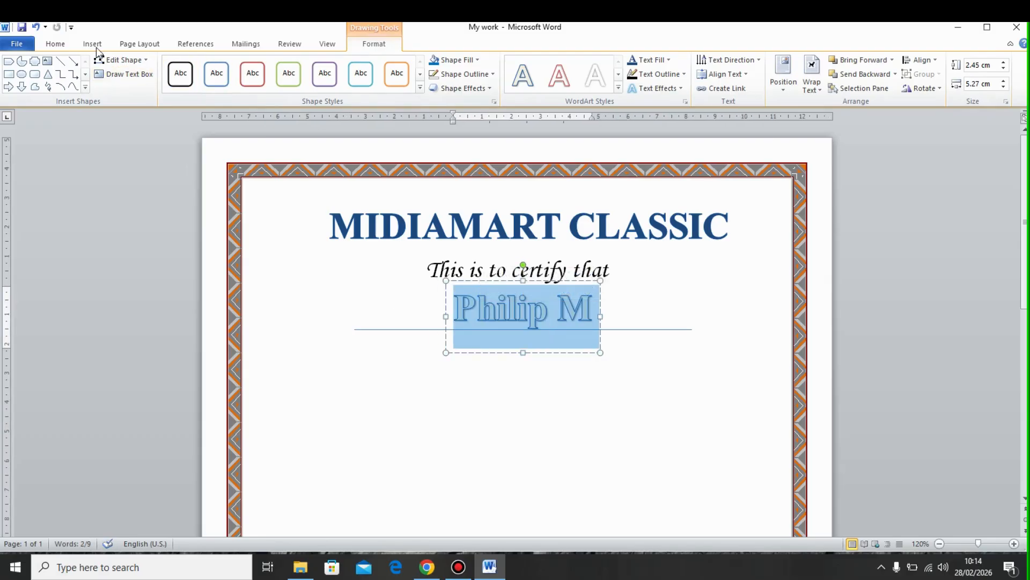
left_click(55, 43)
left_click(185, 65)
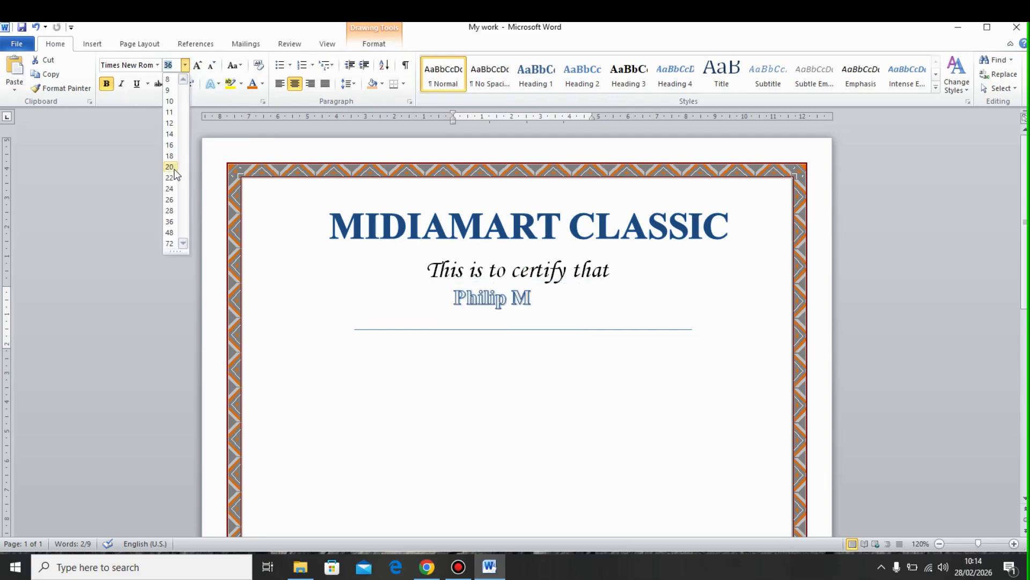
left_click(170, 200)
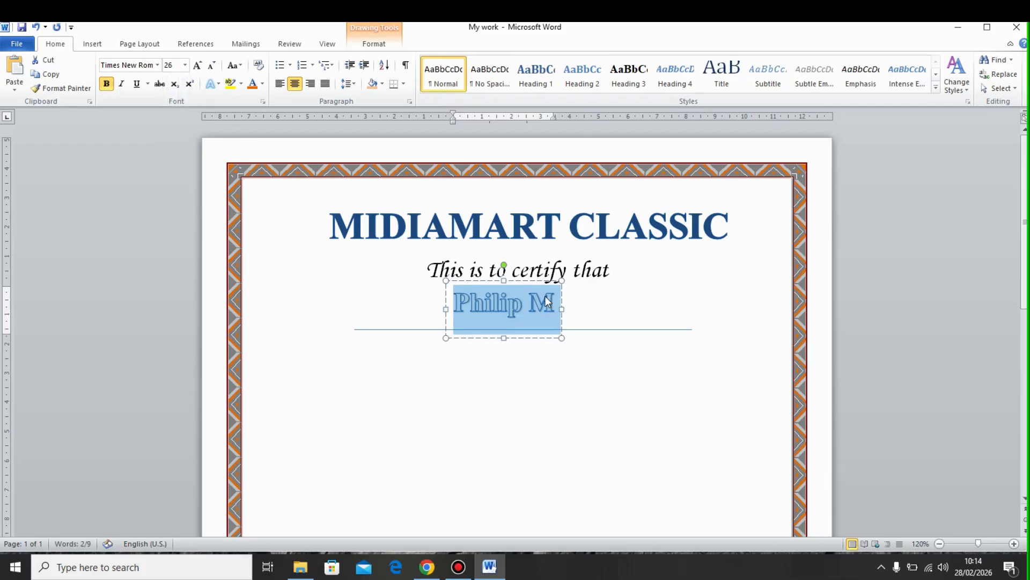
left_click_drag(534, 280, 545, 288)
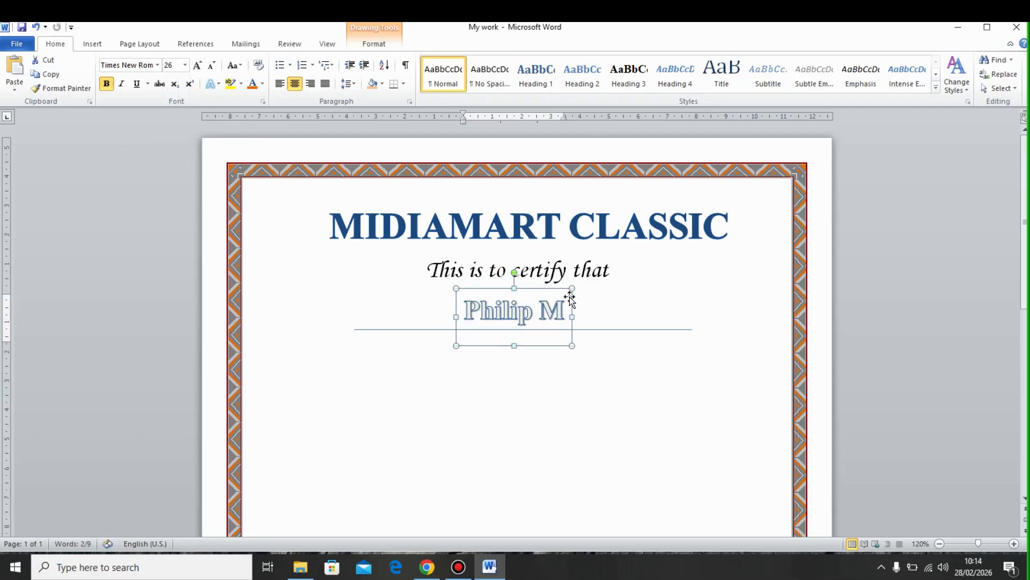
Fill the recipient's name with the standard light blue and give its text outline a lighter blue theme colour
left_click(387, 46)
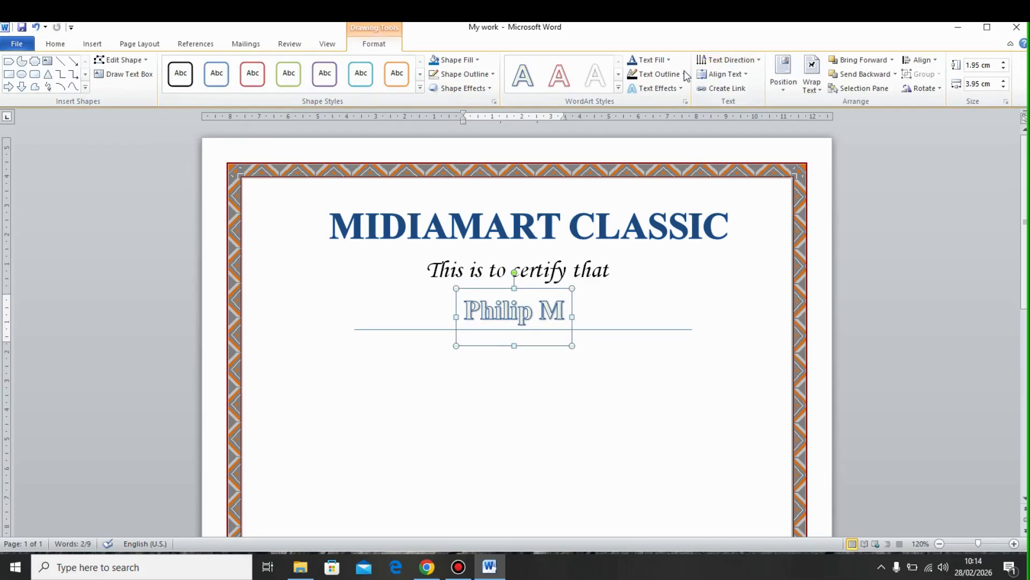
left_click(669, 60)
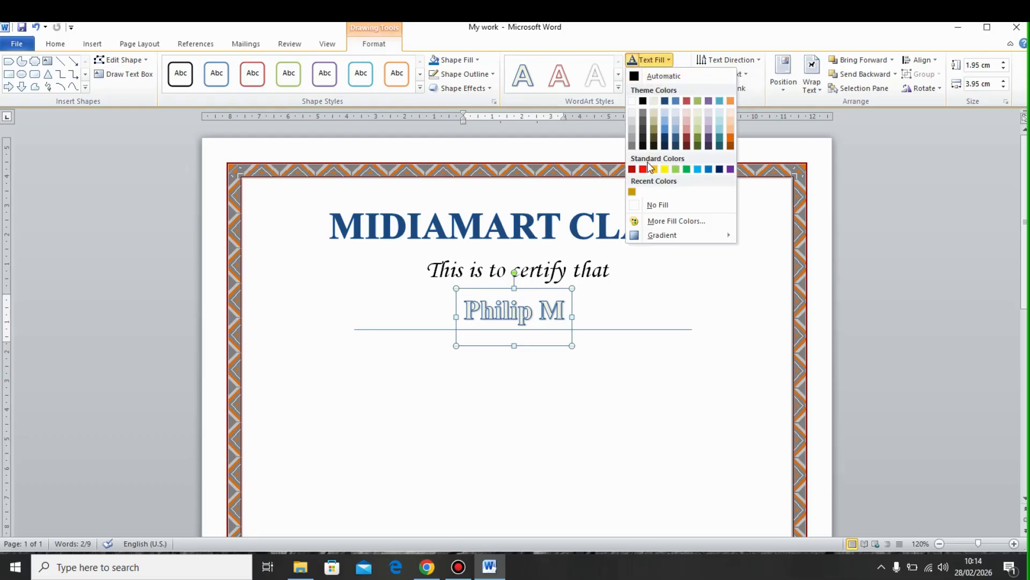
left_click(698, 169)
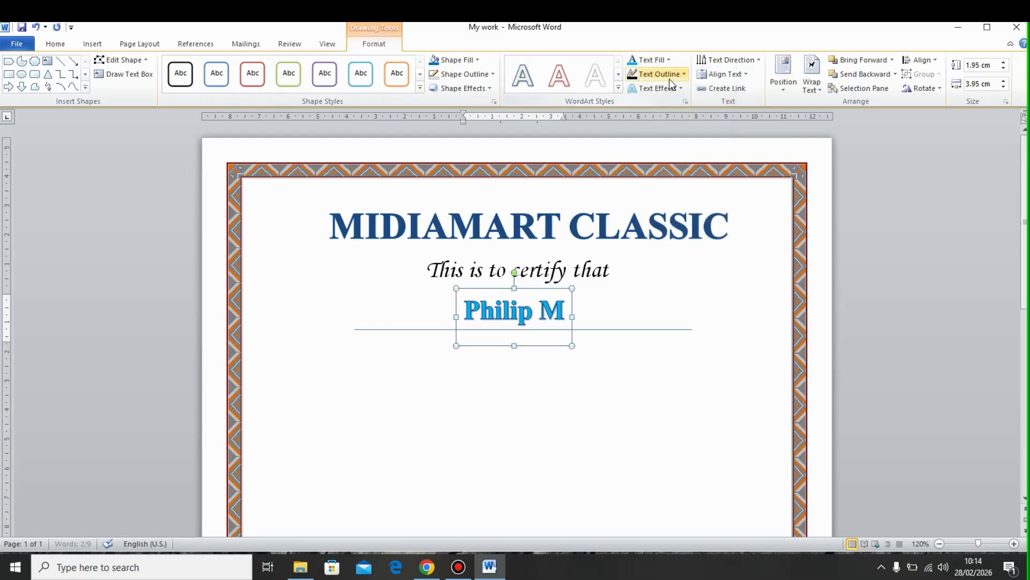
left_click(669, 79)
left_click(676, 128)
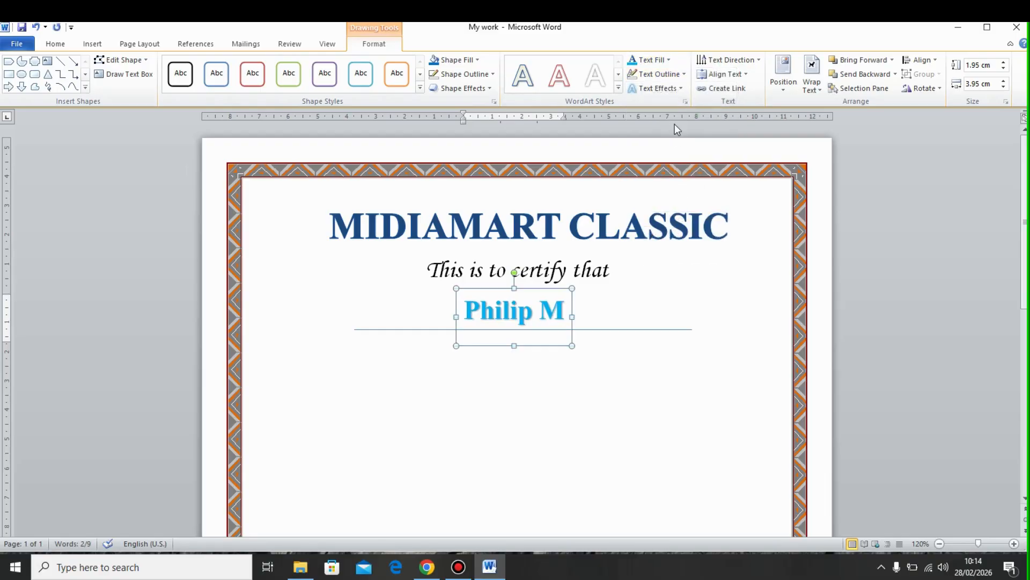
Remove the shadow from the recipient's name WordArt and nudge the name slightly to the right
left_click(671, 88)
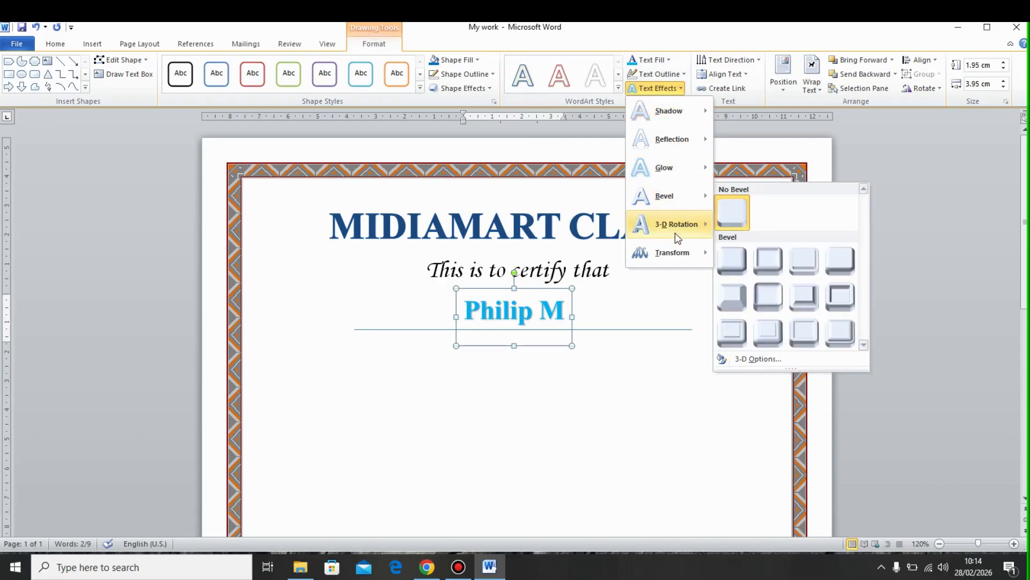
mouse_move(685, 114)
left_click(736, 127)
left_click(555, 290)
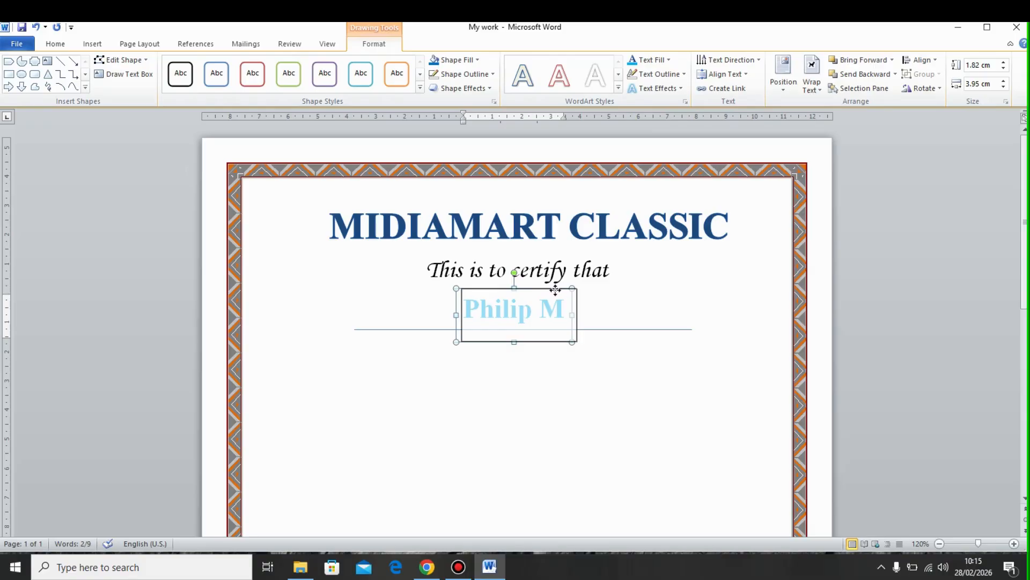
Set the weight of the horizontal line under the recipient's name to 1½ pt
left_click(605, 332)
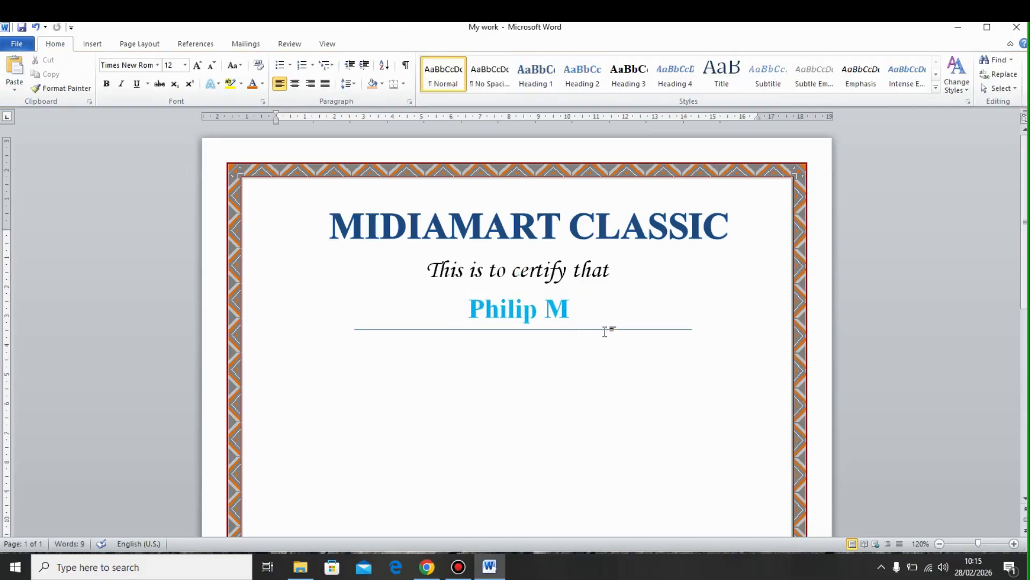
left_click(605, 329)
left_click(468, 73)
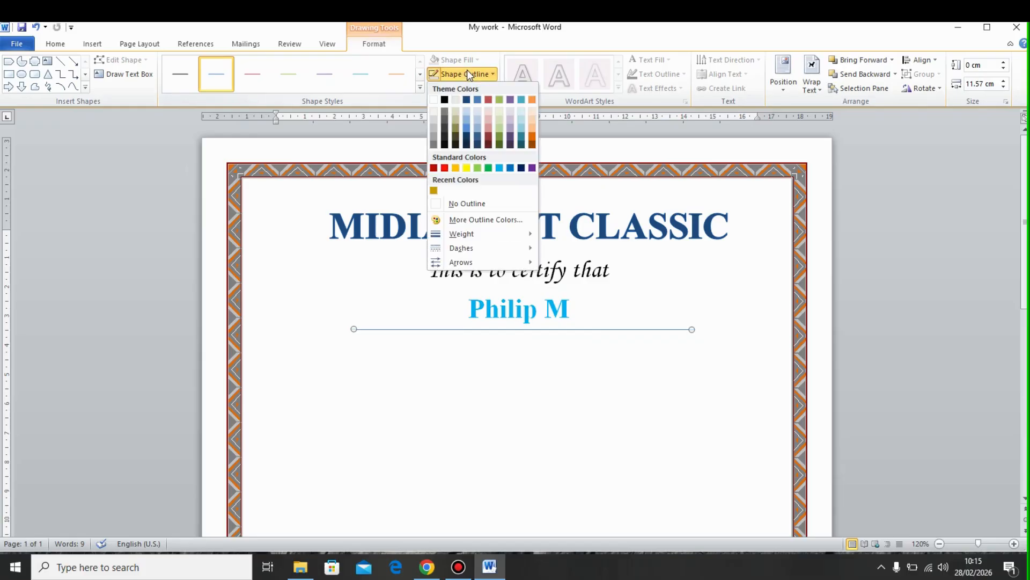
mouse_move(480, 239)
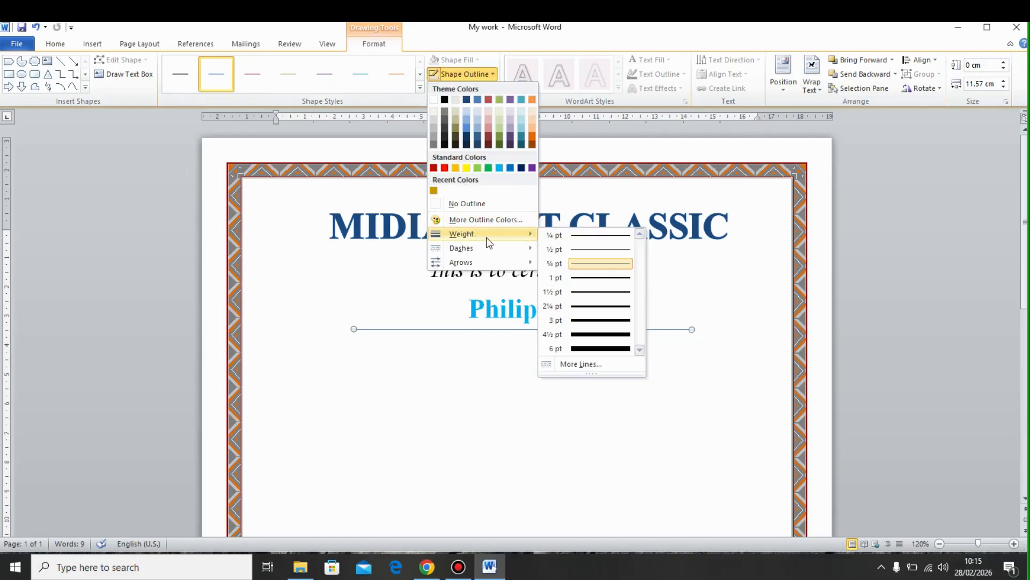
left_click(591, 295)
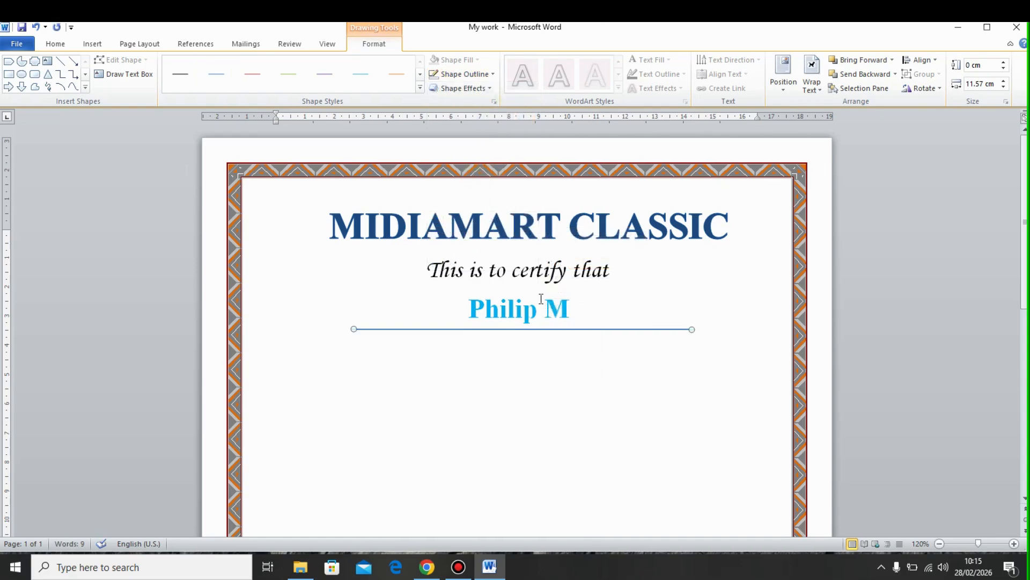
Add the line "Having satisfactory completed the computer in computer" below the horizontal line under the recipient's name
scroll(540, 295, "down", 2)
scroll(540, 295, "up", 2)
left_click(370, 355)
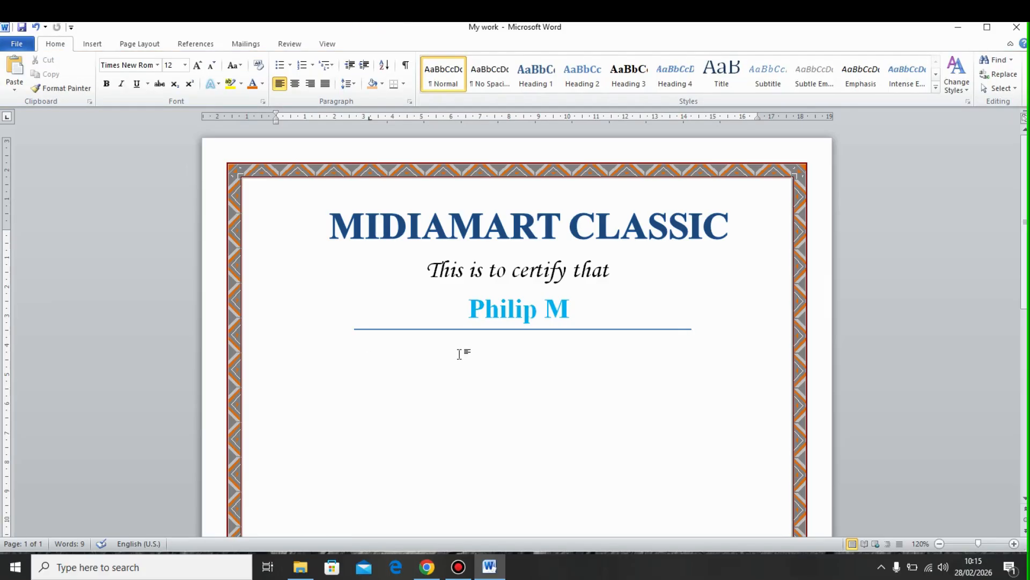
type("Having")
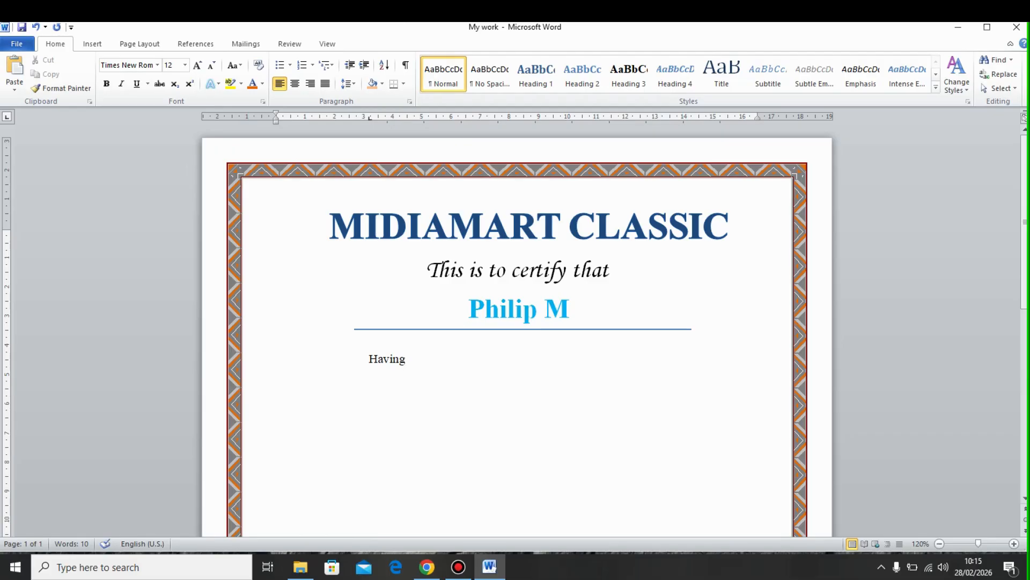
type("been")
key("BackSpace")
key("BackSpace")
key("BackSpace")
key("BackSpace")
key("BackSpace")
type("satisfactory  comply")
key("BackSpace")
type("eted")
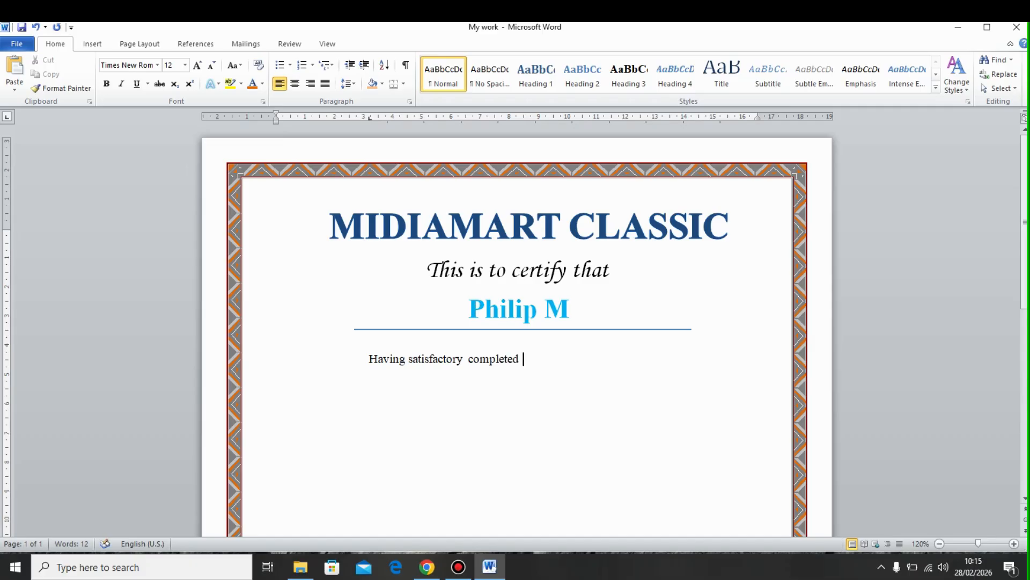
type(" the computer in")
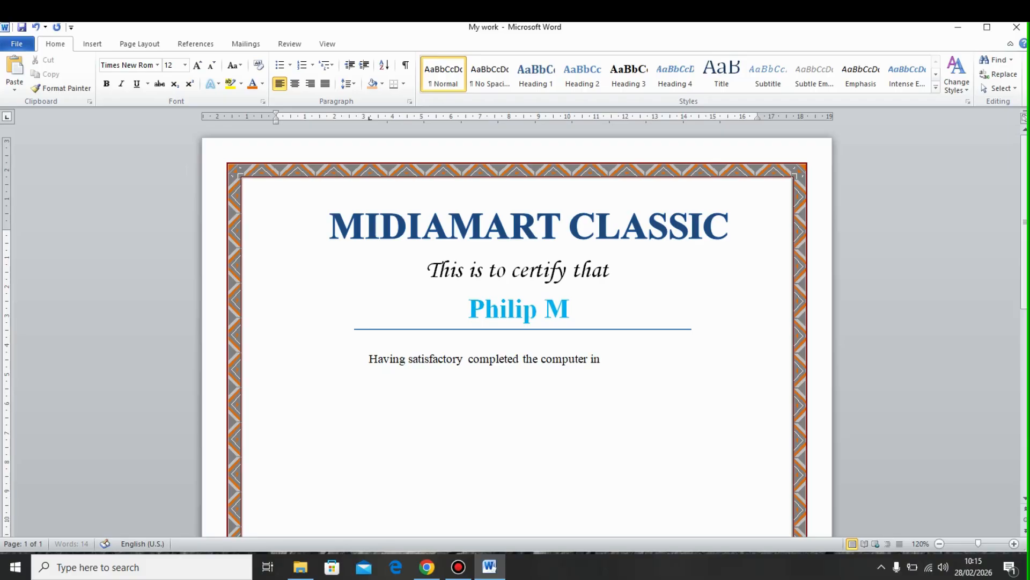
type(" computer")
Add a second line of completion text reading "Application has been awarded this certificate"
key("Return")
type("application")
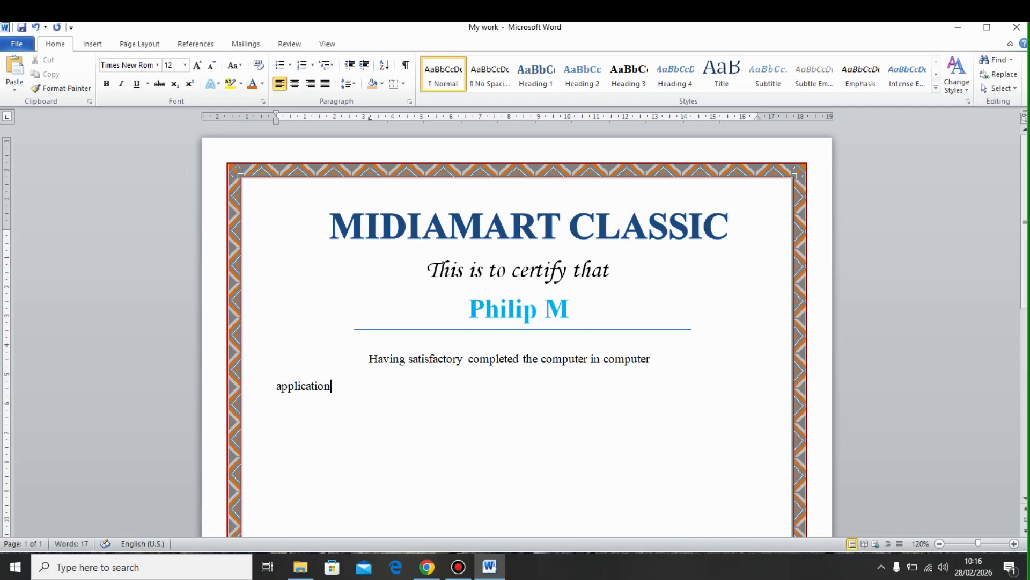
type(" has been a")
key("BackSpace")
type("wared")
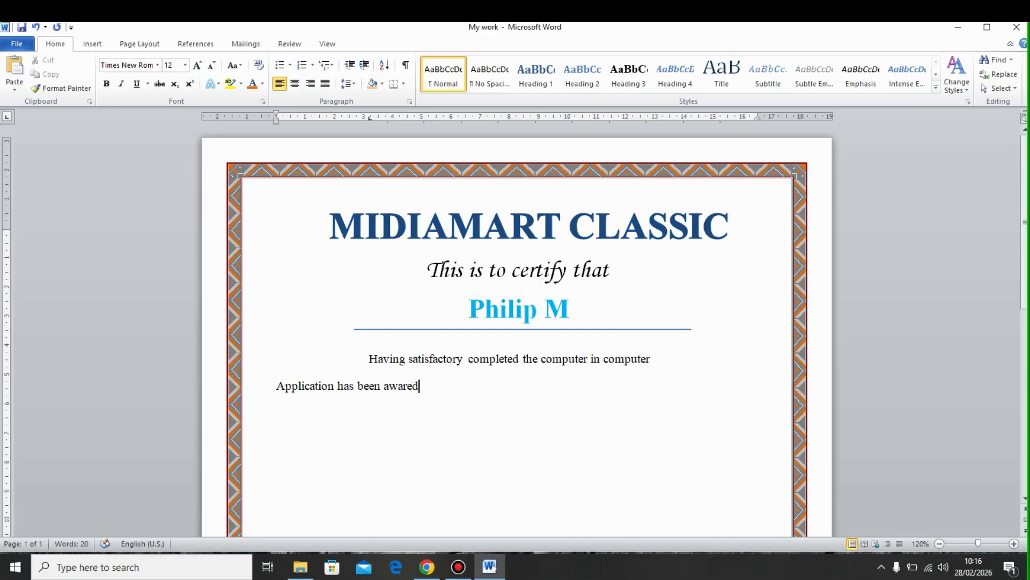
key("BackSpace")
key("BackSpace")
type("rded th")
type("is")
type(" cert")
type("ti")
type("ficate")
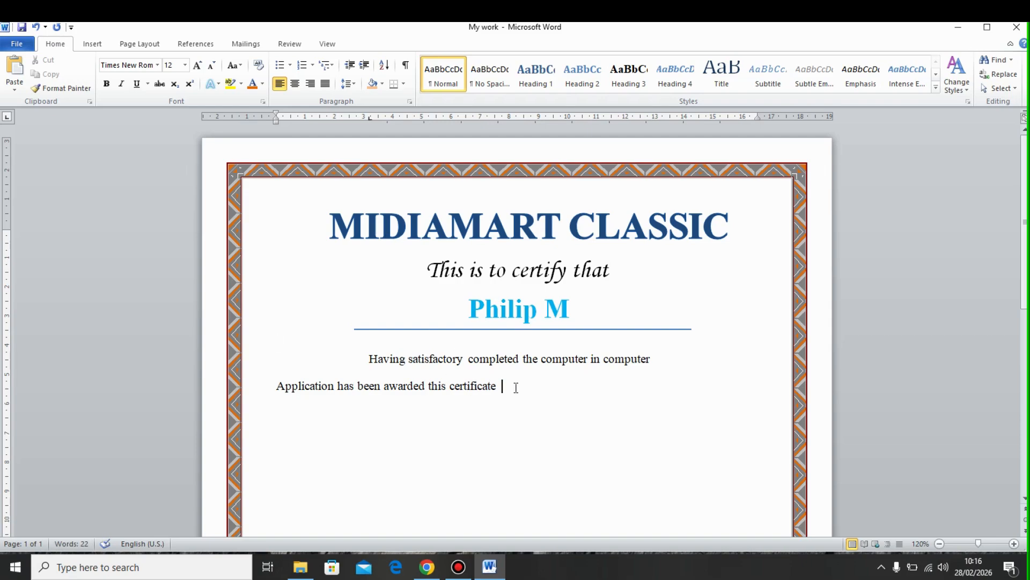
Centre both lines of the completion text
left_click_drag(515, 387, 369, 359)
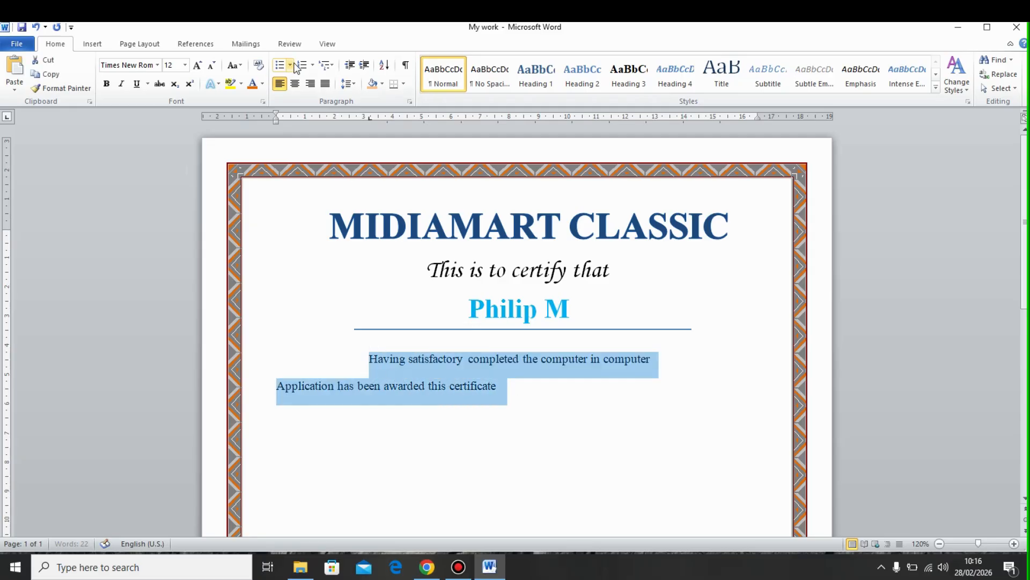
left_click(295, 83)
left_click(499, 368)
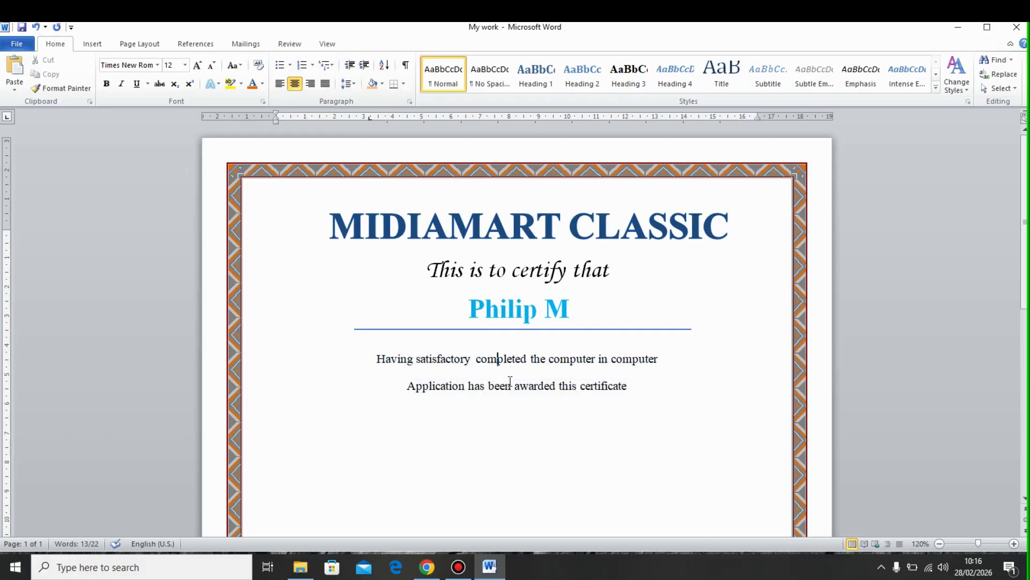
Add the labels "Date" and "Principle" on one line below the completion text, spaced widely apart
left_click(647, 394)
scroll(450, 418, "down", 1)
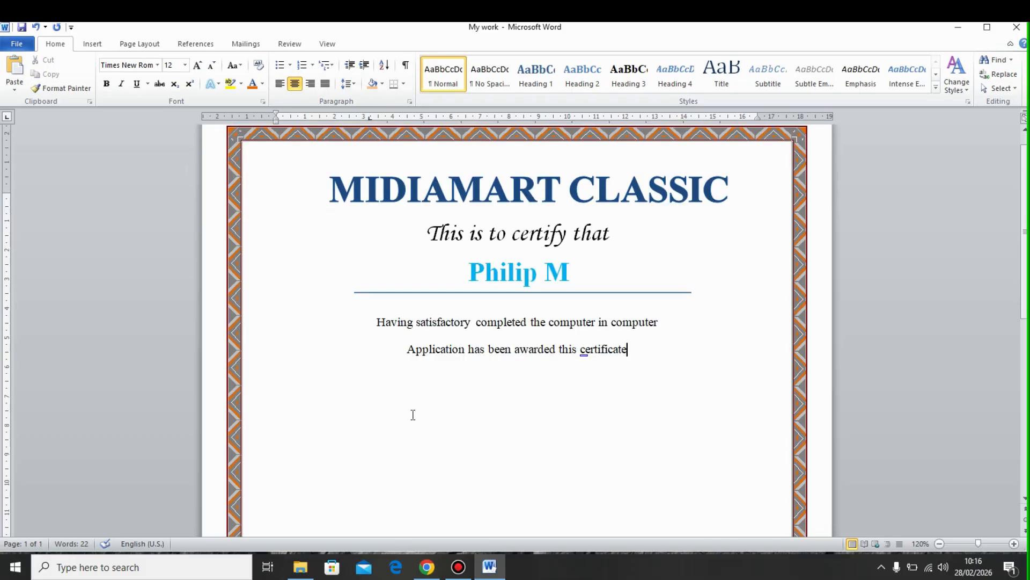
key("Return")
double_click(290, 428)
type("Date")
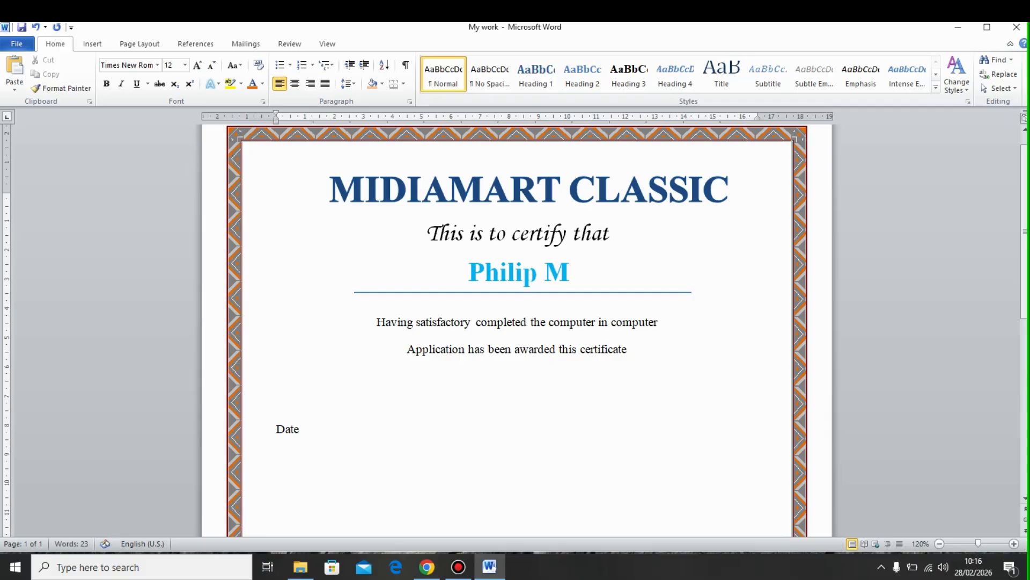
type("                                   Principle")
key("BackSpace")
key("BackSpace")
type("le")
Move the "Date" and "Principle" labels two lines further down and centre their line
left_click(530, 428)
left_click(274, 427)
key("Return")
key("Return")
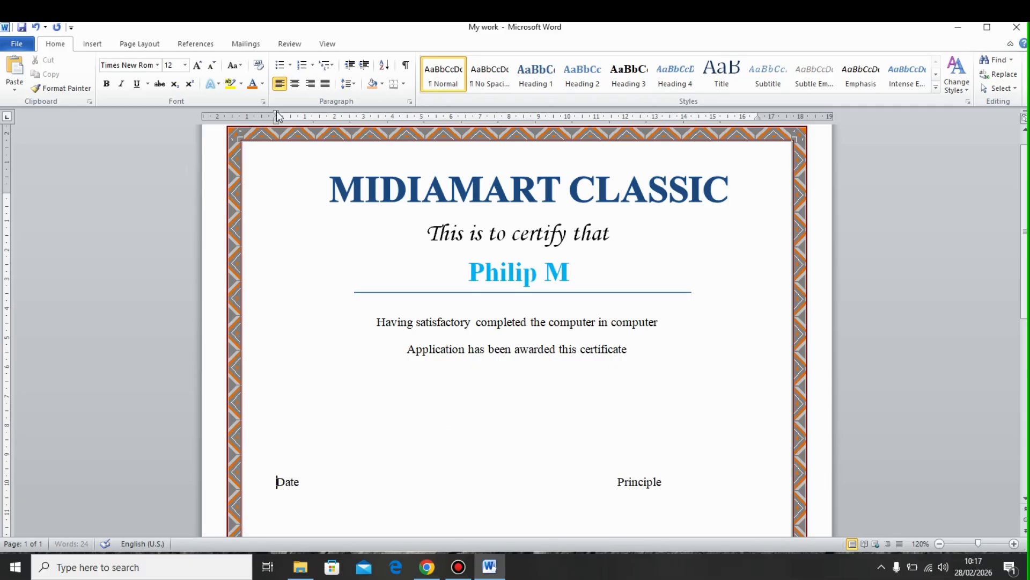
left_click(294, 83)
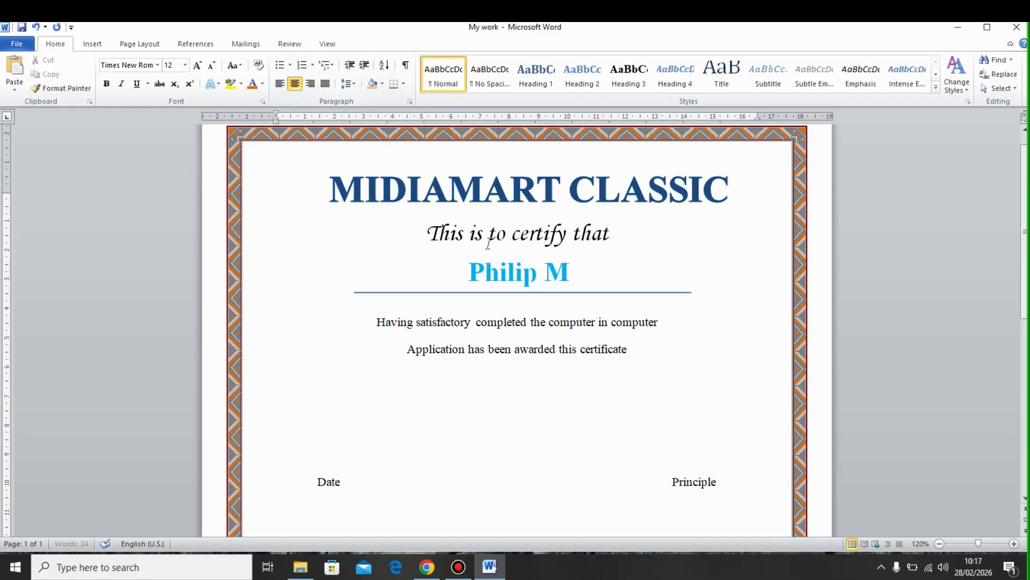
Enlarge the "Date" and "Principle" labels to font size 14
left_click_drag(317, 483, 724, 486)
left_click(197, 65)
left_click(197, 65)
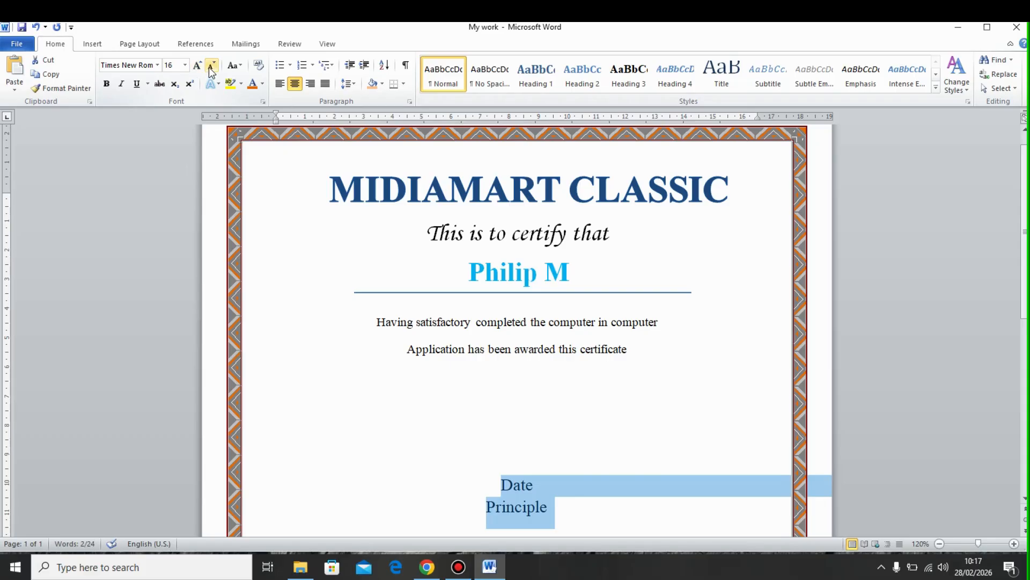
left_click(212, 65)
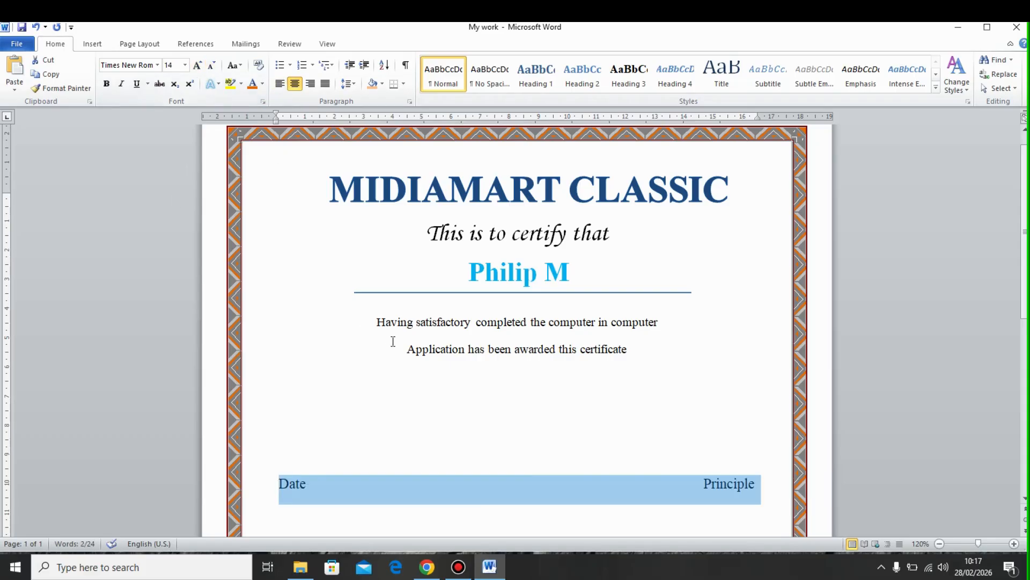
Remove spaces between "Date" and "Principle" so the two centred labels sit closer together, clear of the border
left_click(350, 465)
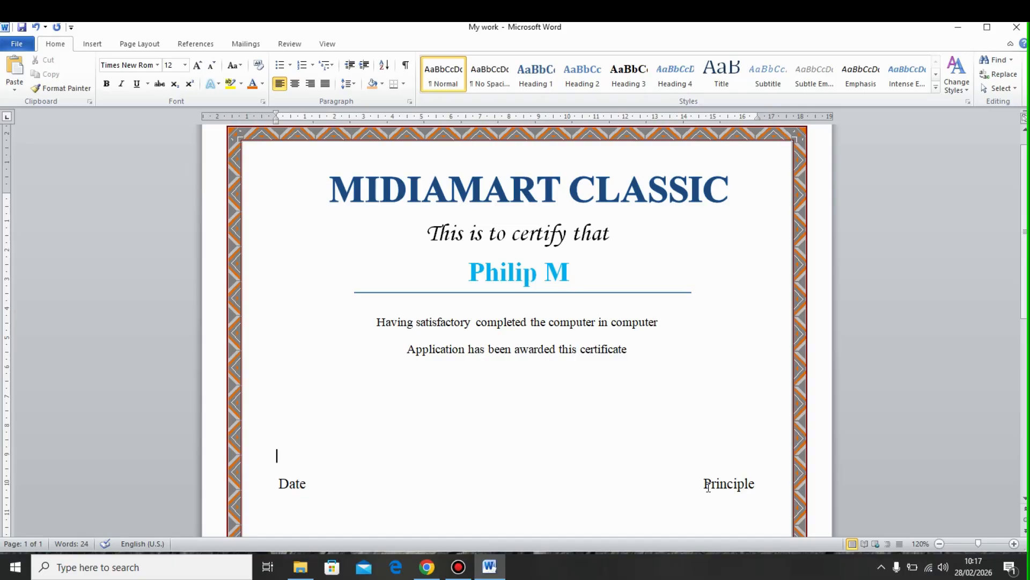
key("ctrl+e")
key("BackSpace")
key("BackSpace")
key("BackSpace")
key("BackSpace")
key("BackSpace")
key("BackSpace")
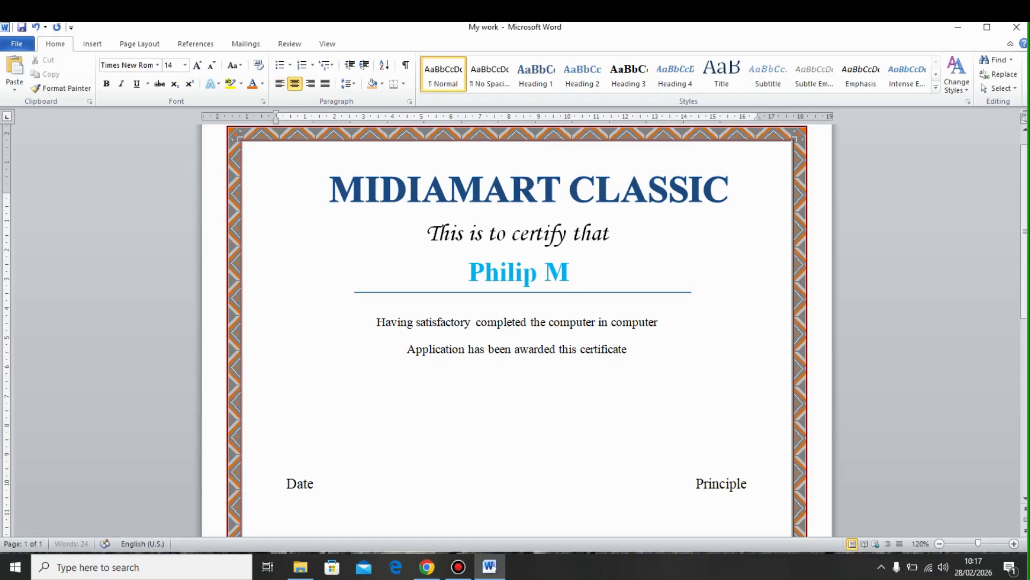
key("BackSpace")
key("BackSpace")
key("BackSpace")
key("BackSpace")
key("BackSpace")
key("BackSpace")
key("BackSpace")
key("BackSpace")
key("BackSpace")
key("BackSpace")
key("BackSpace")
key("BackSpace")
key("BackSpace")
key("BackSpace")
key("BackSpace")
key("BackSpace")
key("BackSpace")
key("BackSpace")
key("BackSpace")
key("BackSpace")
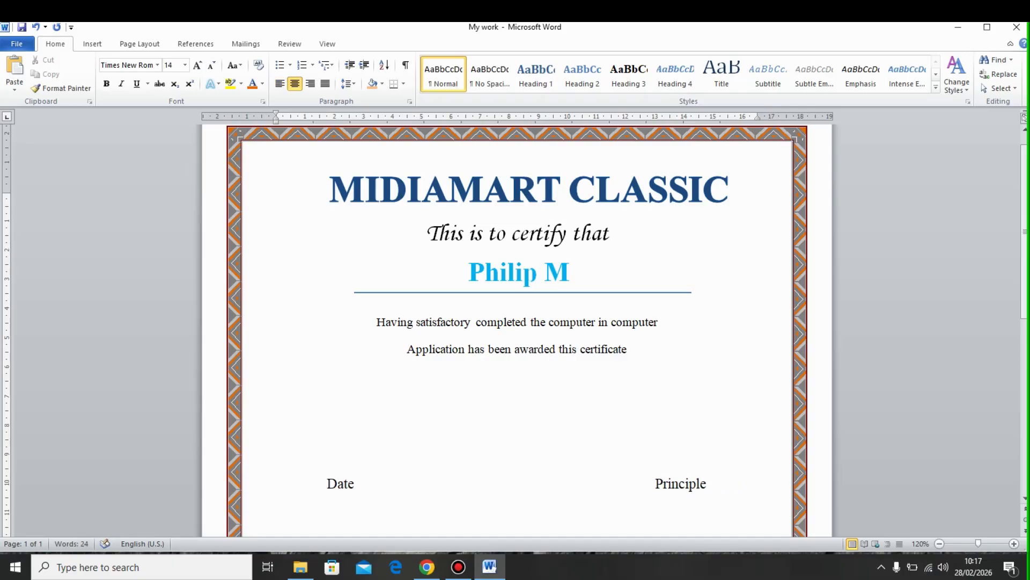
Draw a straight horizontal line about 4.4 cm long just above the "Date" label
left_click(421, 430)
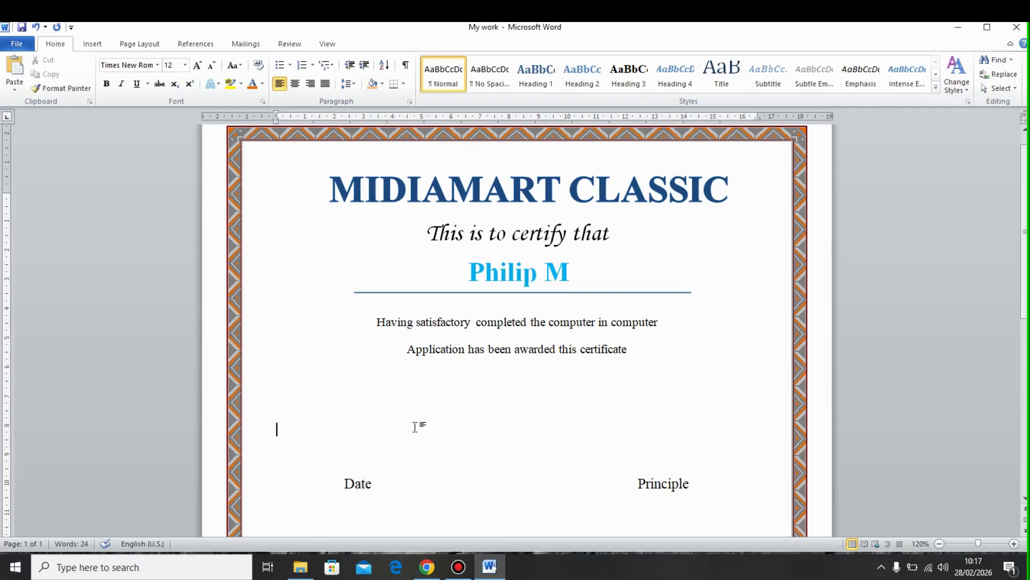
left_click(94, 45)
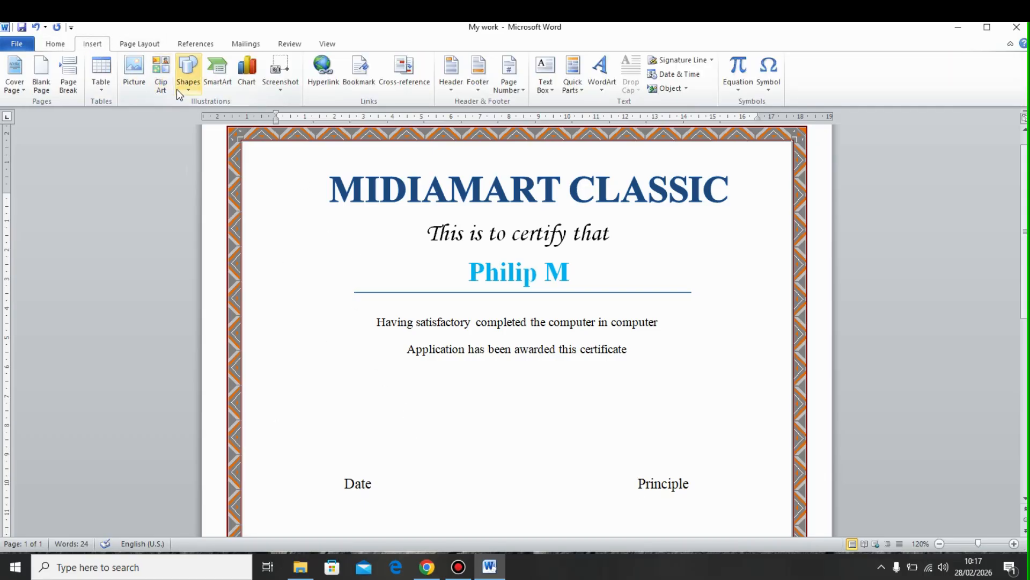
left_click(188, 69)
left_click(221, 114)
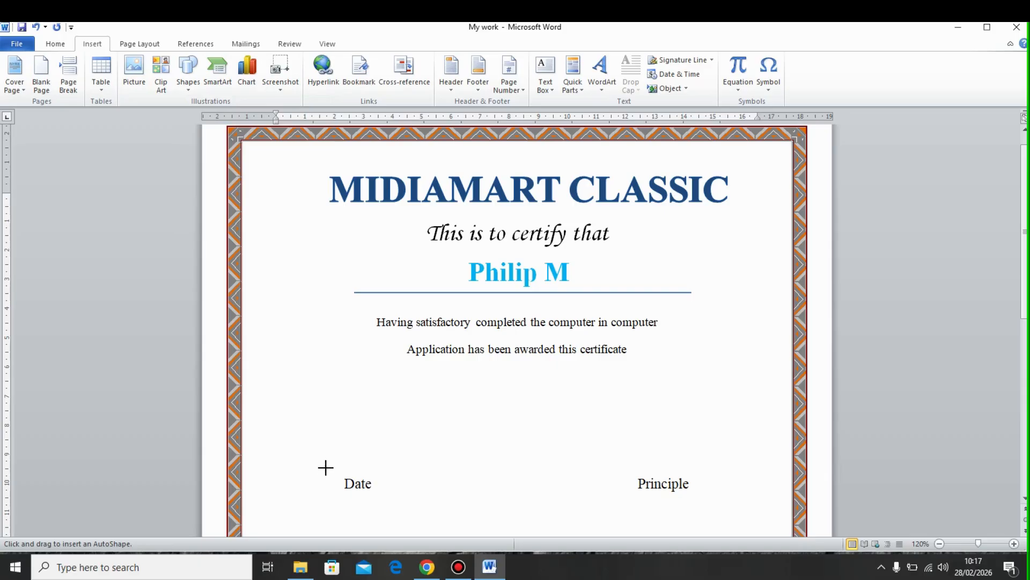
left_click_drag(292, 469, 412, 470)
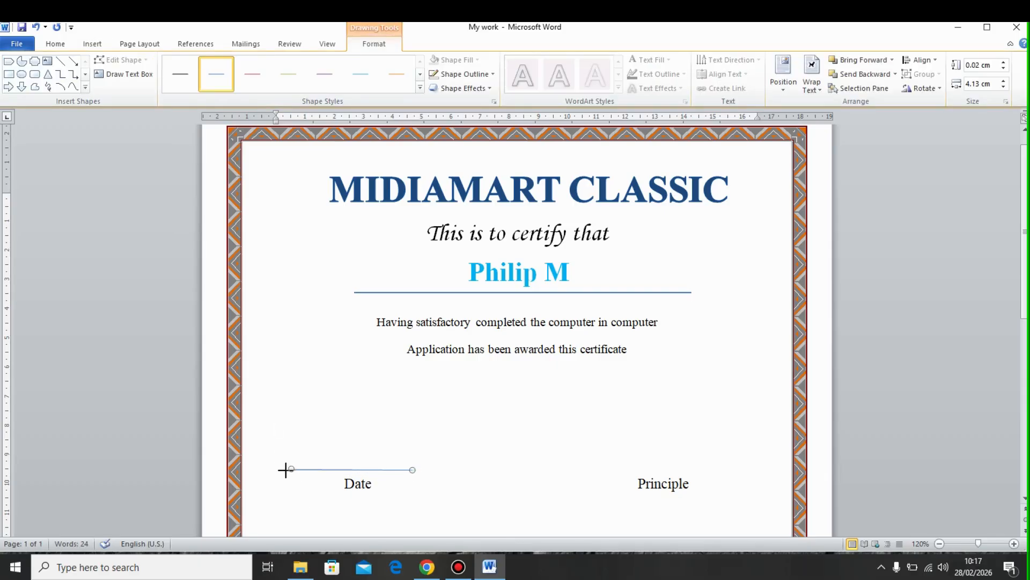
left_click_drag(283, 471, 283, 469)
Set the weight of the line above "Date" to 2¼ pt
left_click(465, 74)
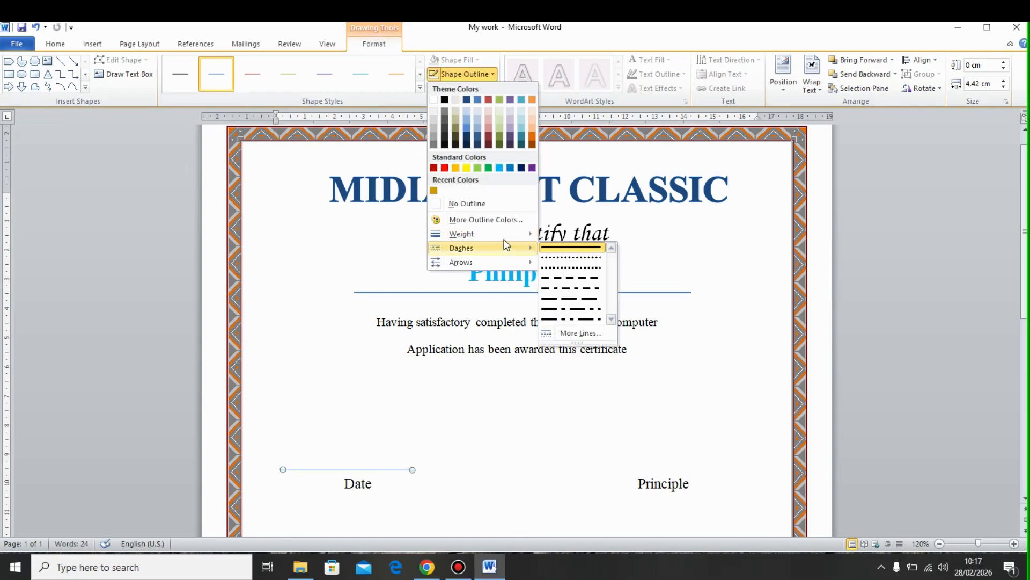
mouse_move(477, 234)
left_click(588, 306)
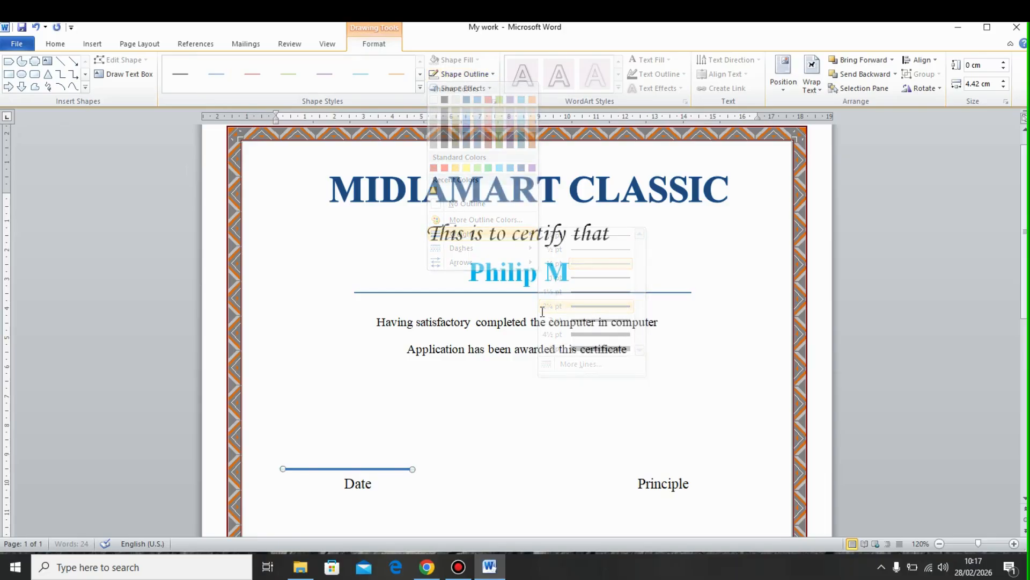
Duplicate the line above "Date" and place the copy level with it, just above the "Principle" label
key("ctrl+c")
key("ctrl+v")
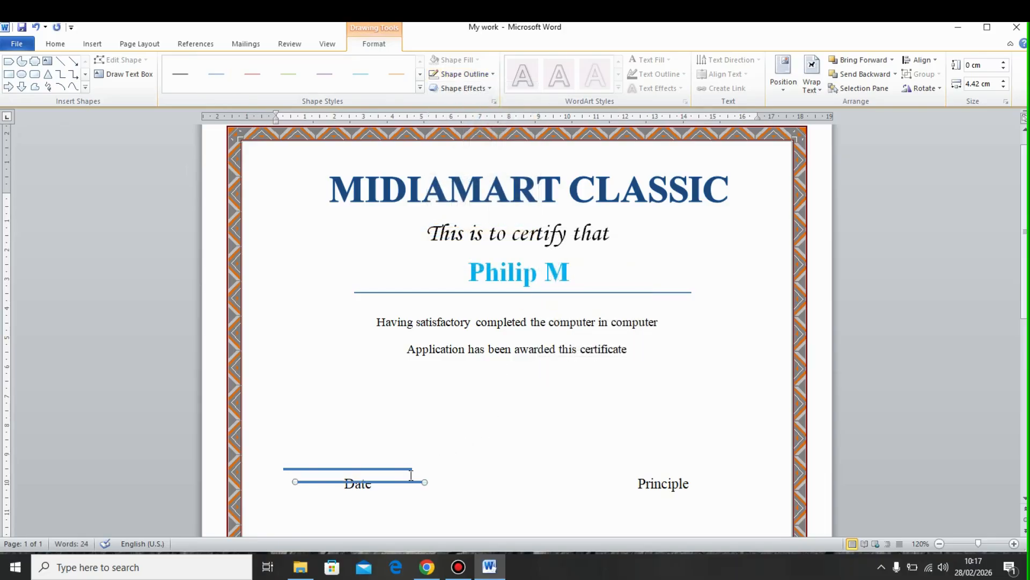
left_click_drag(406, 482, 700, 469)
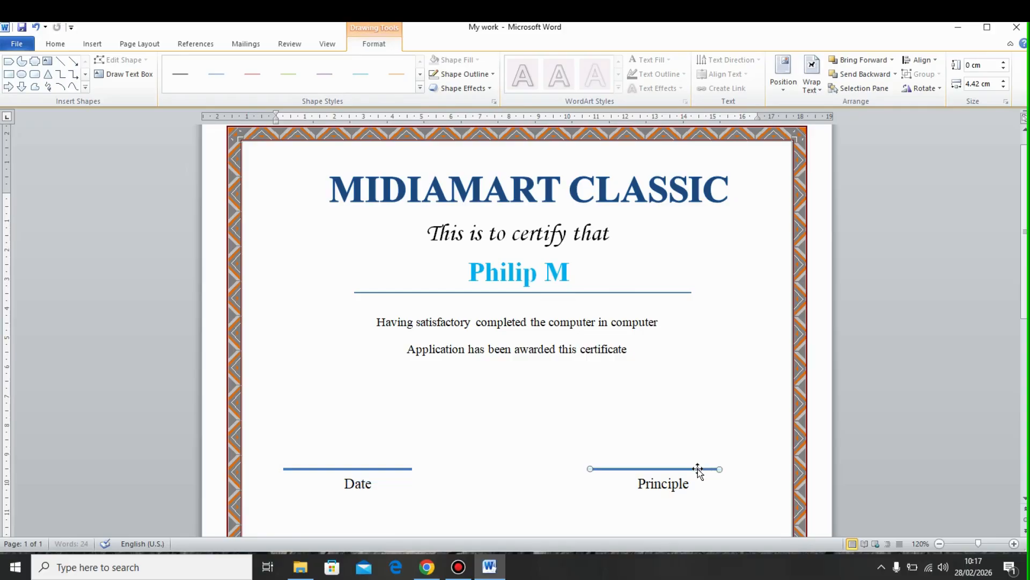
left_click(378, 470)
Draw a 12-point star about 3.3 cm high and 3.5 cm wide and centre it between the two signature lines
left_click(544, 426)
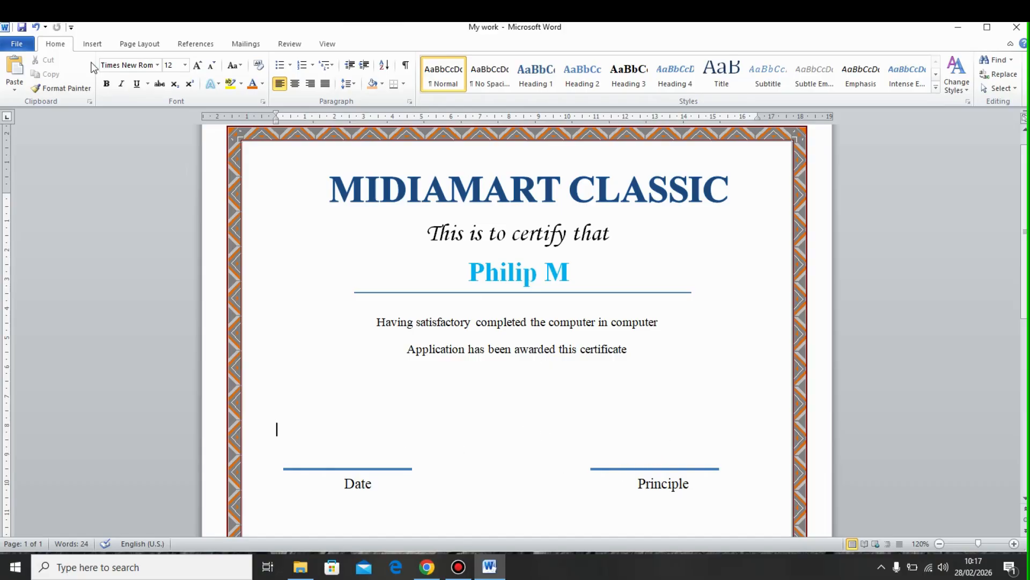
left_click(92, 44)
left_click(189, 86)
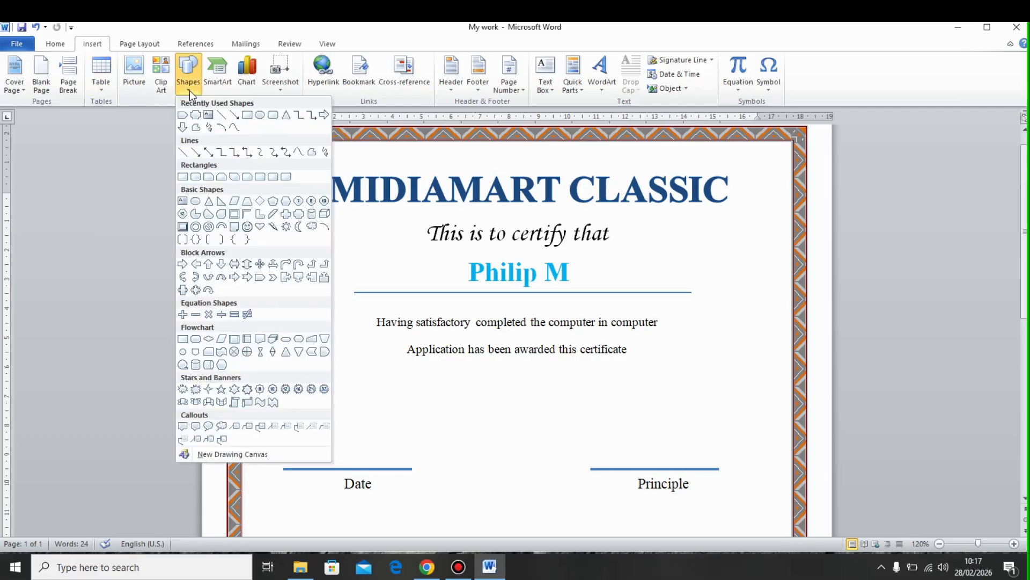
left_click(287, 390)
mouse_move(465, 406)
left_mouse_down()
mouse_move(511, 462)
mouse_move(569, 500)
left_mouse_up()
left_click_drag(549, 457, 529, 464)
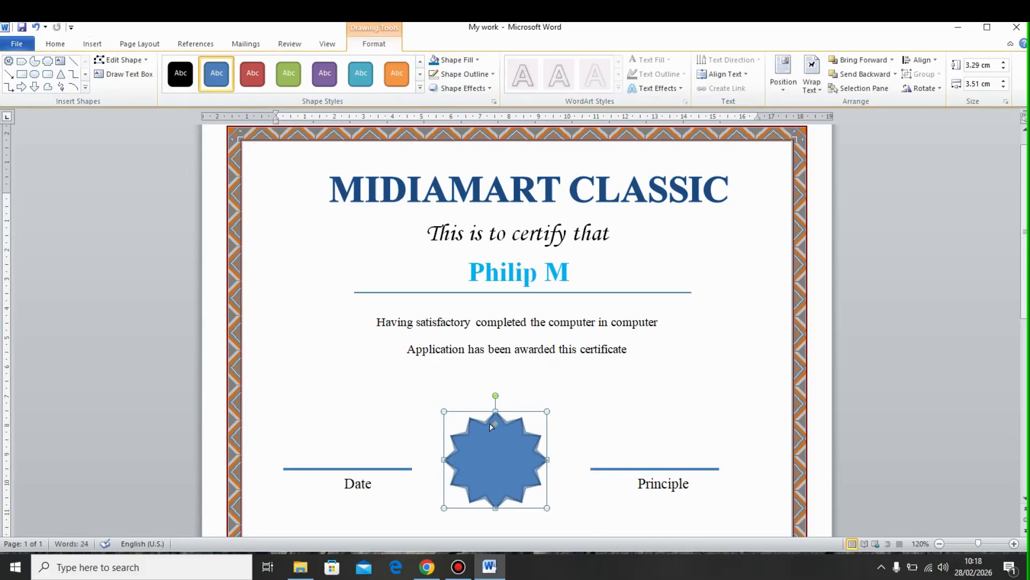